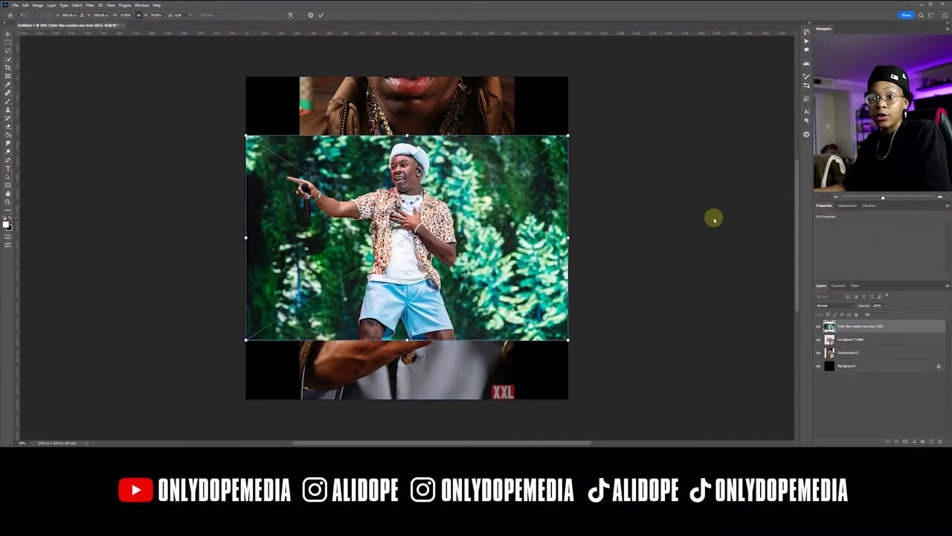
Commit the placed images and hide all image layers except the vintage car photo
key("Return")
key("Return")
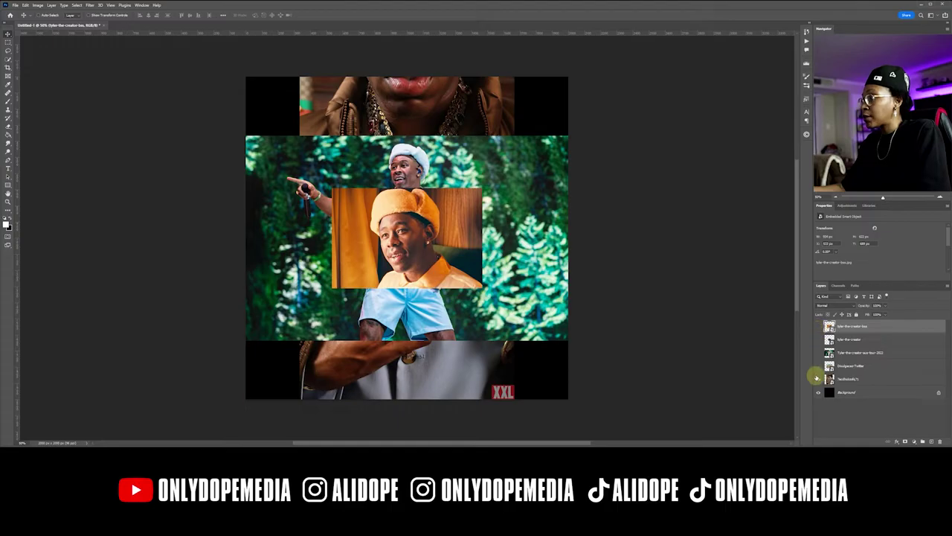
left_click_drag(816, 377, 816, 380)
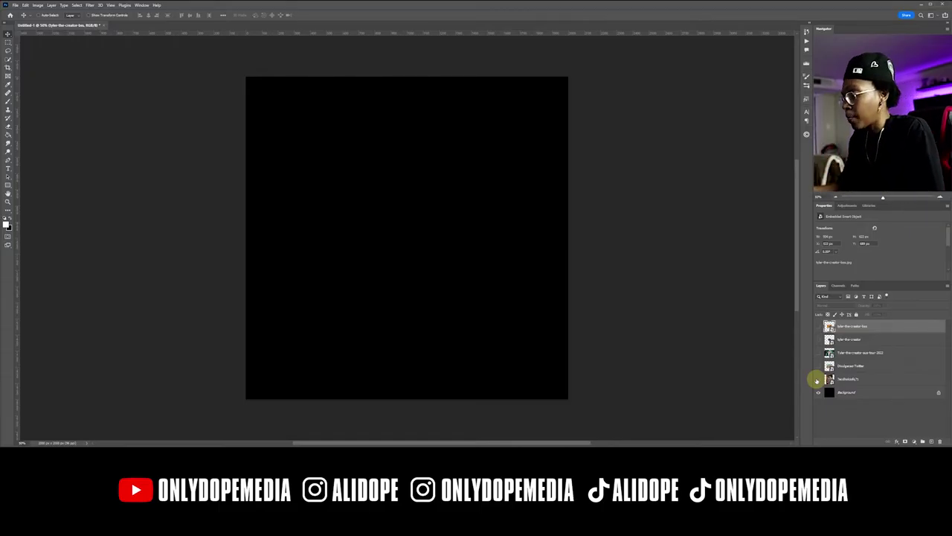
left_click(817, 380)
left_click(818, 379)
left_click(819, 366)
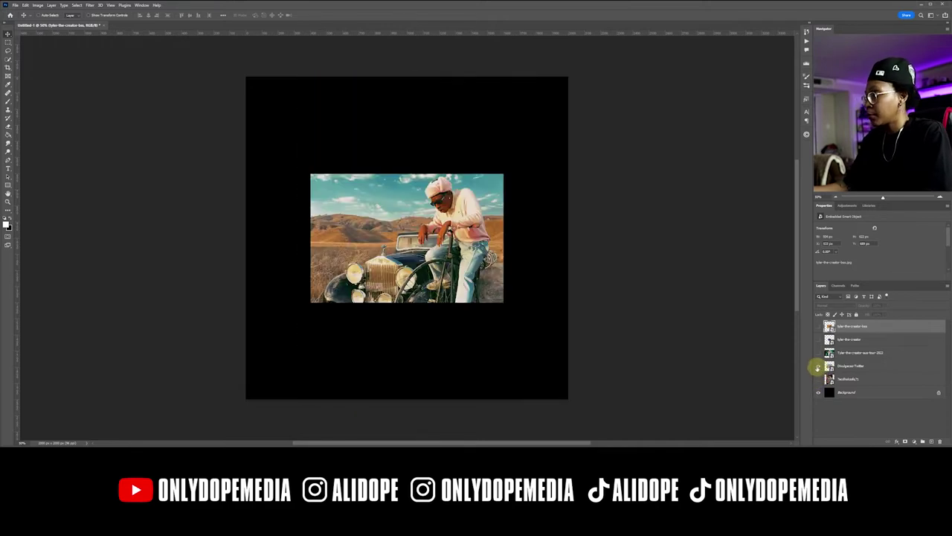
Scale the vintage car photo up to span the full width of the canvas
left_click(846, 365)
key("ctrl+t")
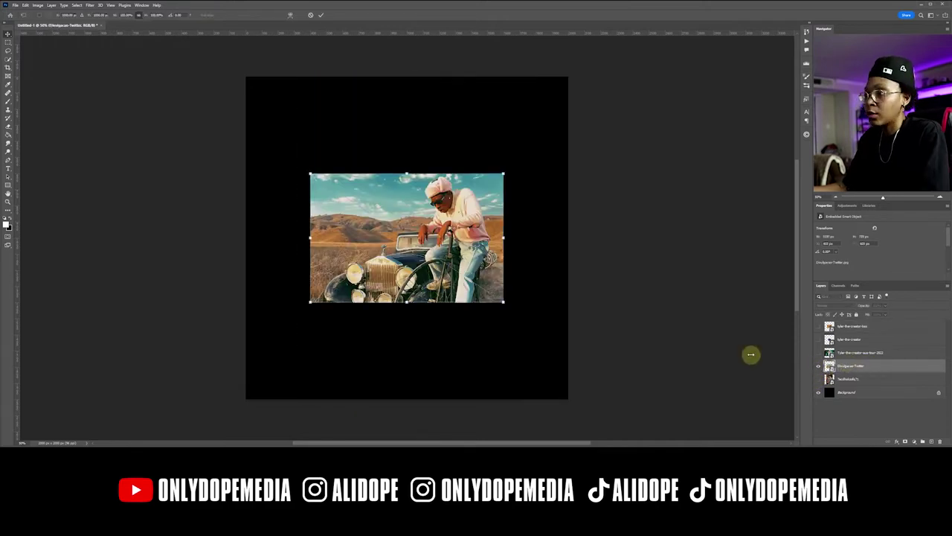
left_click_drag(307, 238, 245, 251)
left_click_drag(510, 241, 569, 234)
left_click_drag(544, 226, 545, 229)
key("Return")
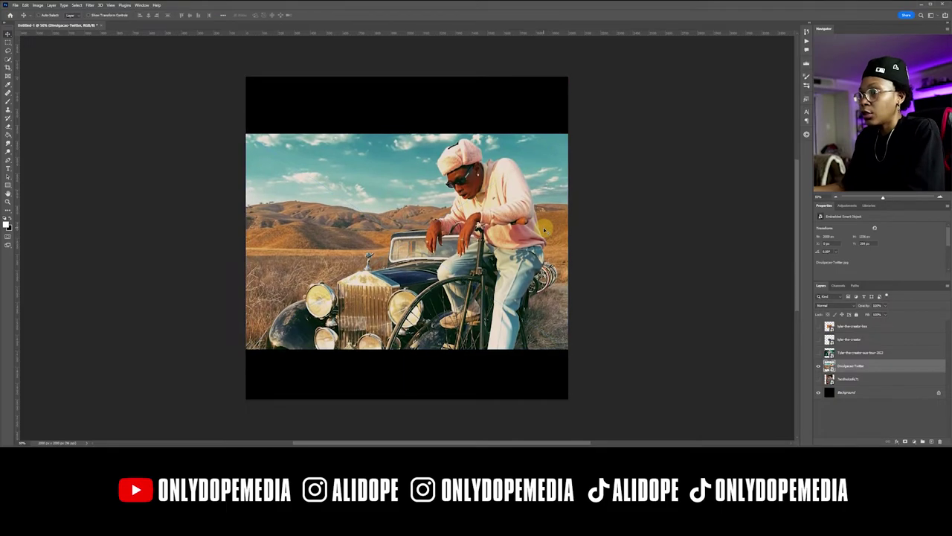
Rasterize the vintage car photo layer and select its subject, the man with the car and bicycle
right_click(876, 368)
left_click(889, 209)
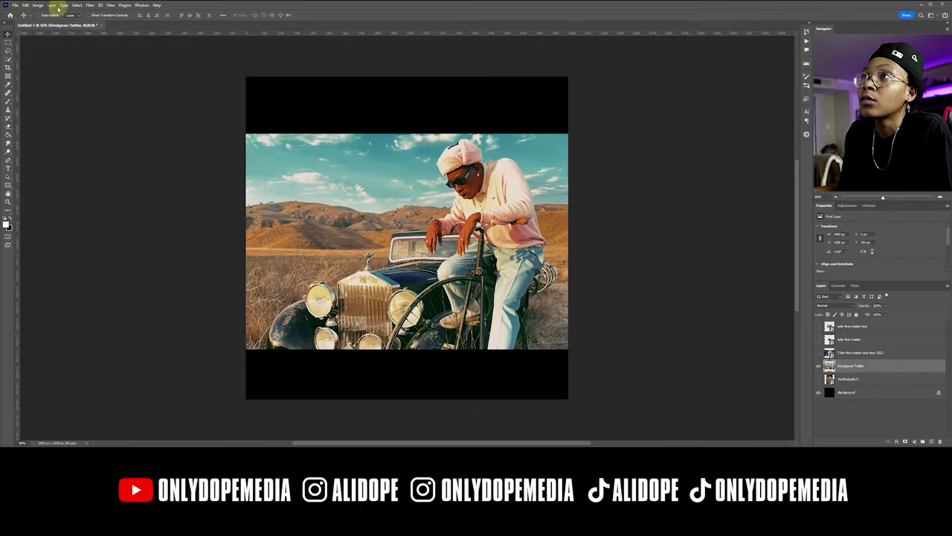
left_click(74, 5)
left_click(82, 81)
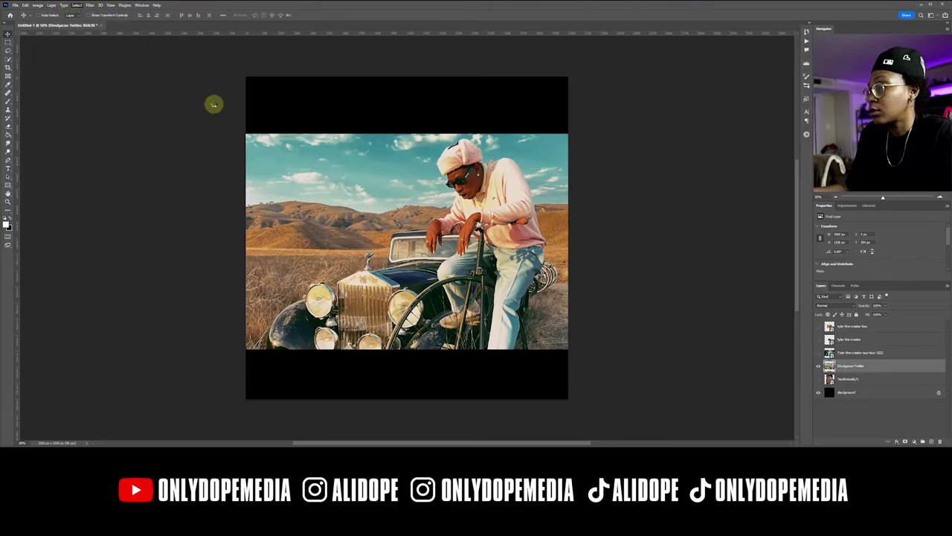
left_click(9, 50)
left_click(8, 59)
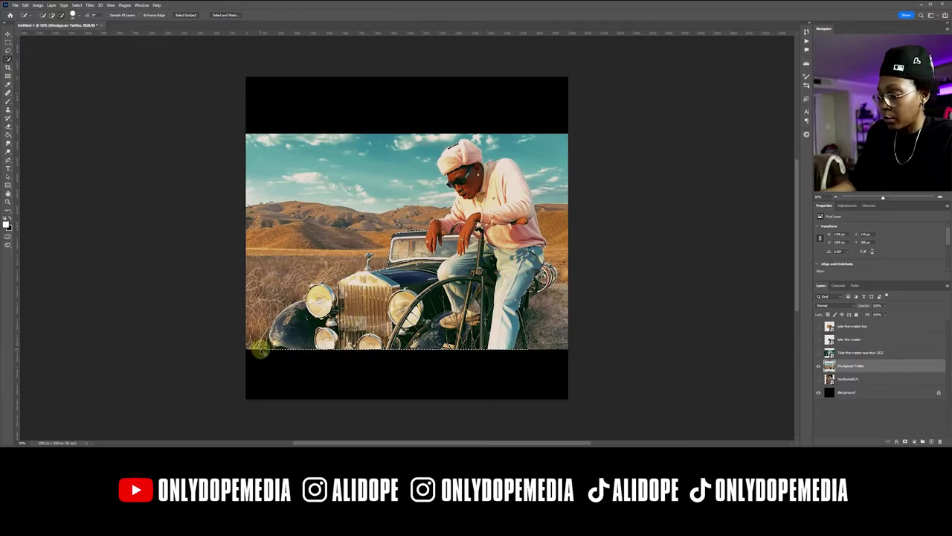
Invert the selection, delete the desert background around the man and car, and deselect
key("ctrl+a")
key("Delete")
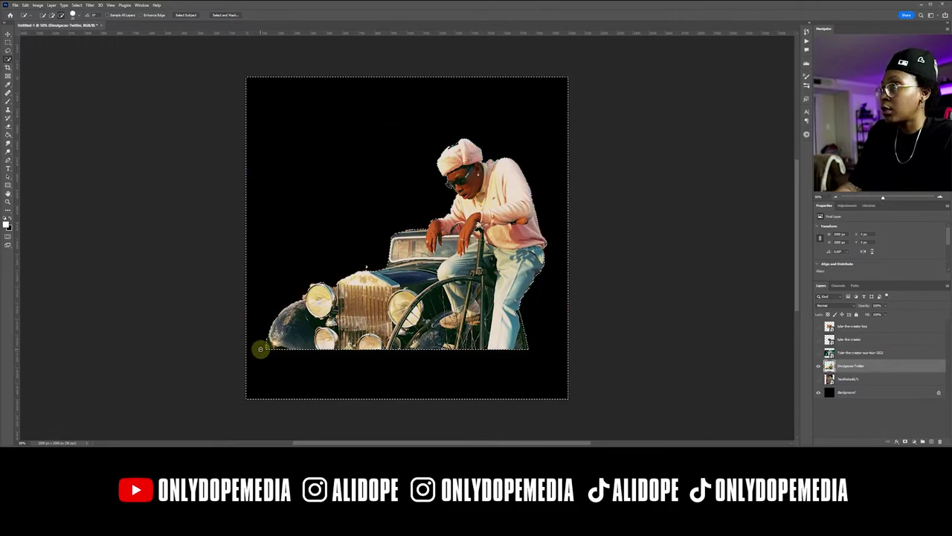
key("ctrl+d")
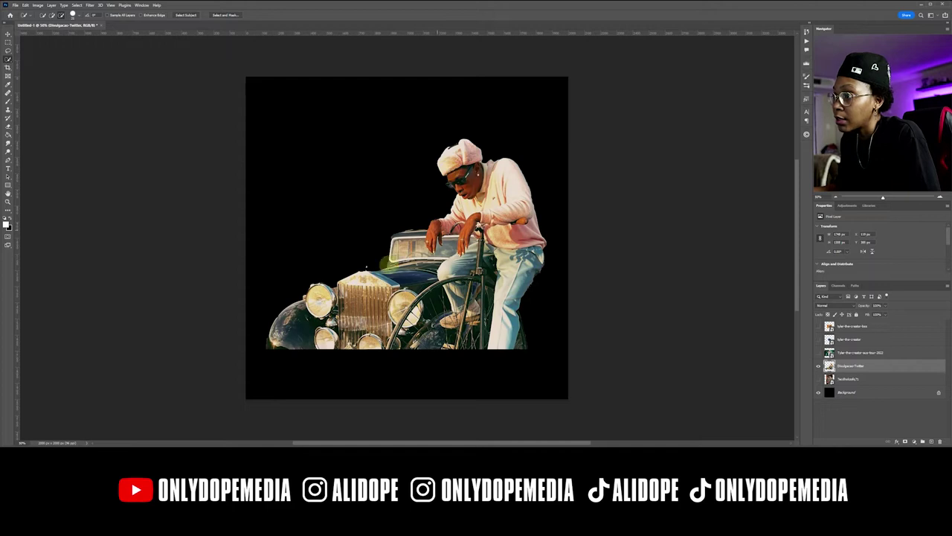
key("e")
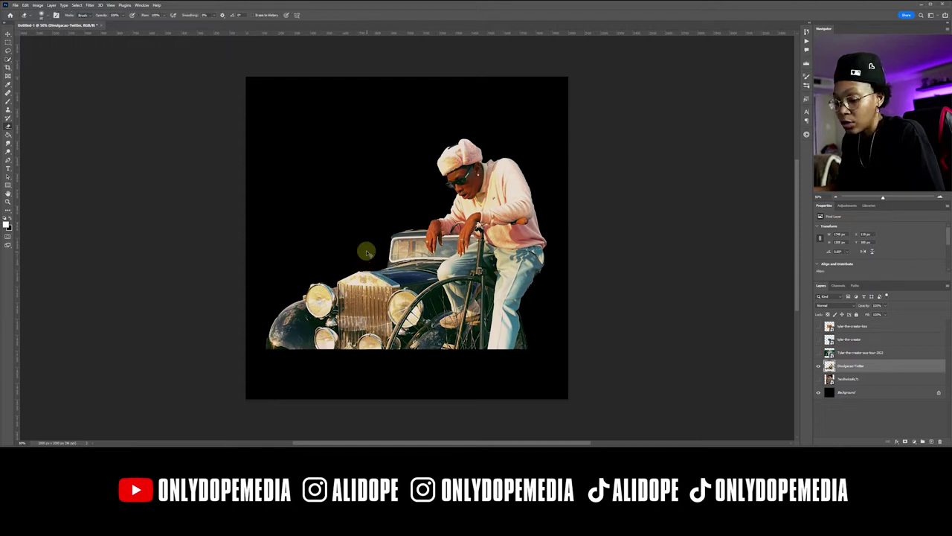
key("v")
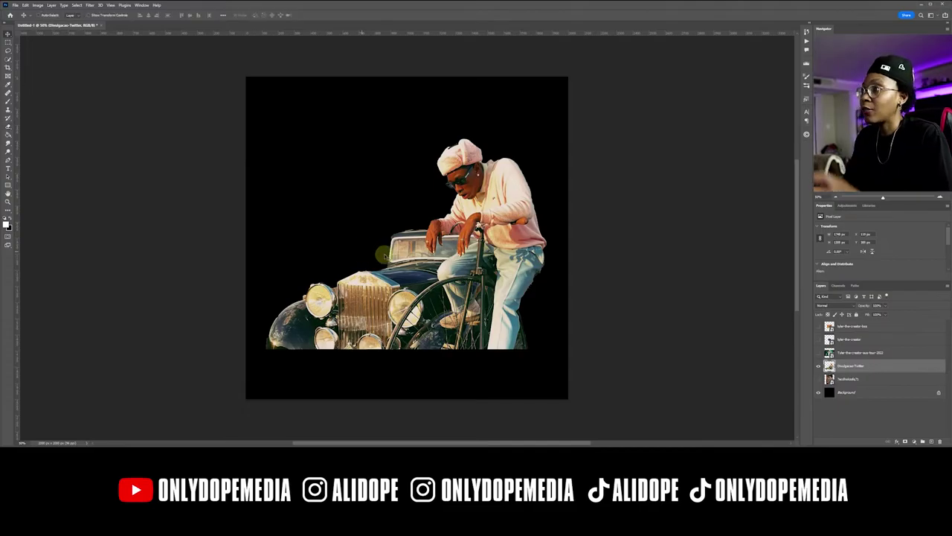
Convert the car cutout to a smart object and move it into the lower-right corner of the canvas
left_click(887, 366)
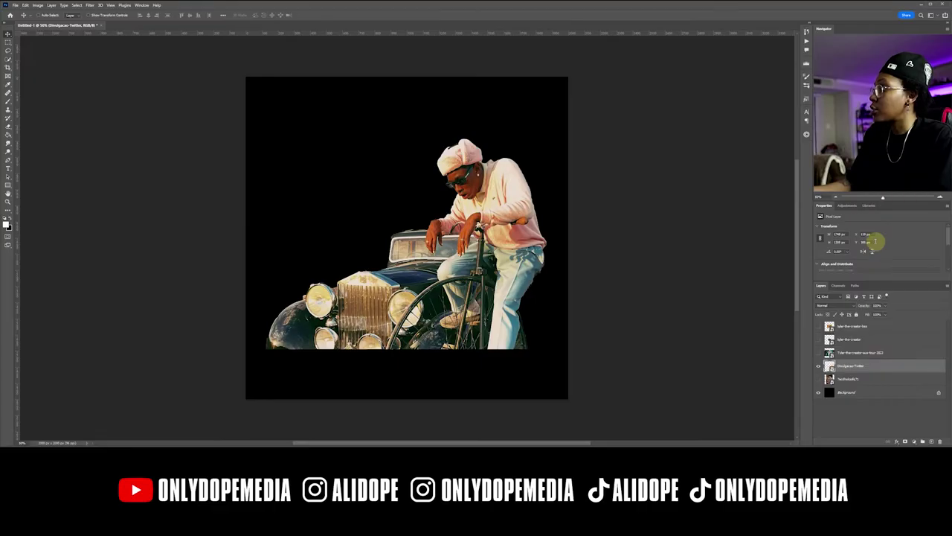
left_click_drag(476, 227, 521, 282)
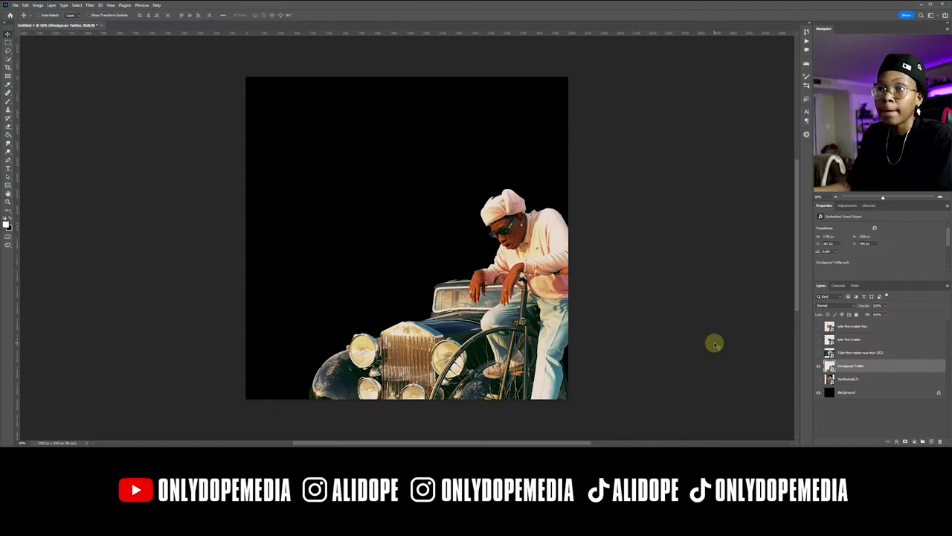
Preview the other hidden image layers and make the orange-hat portrait visible
left_click(819, 354)
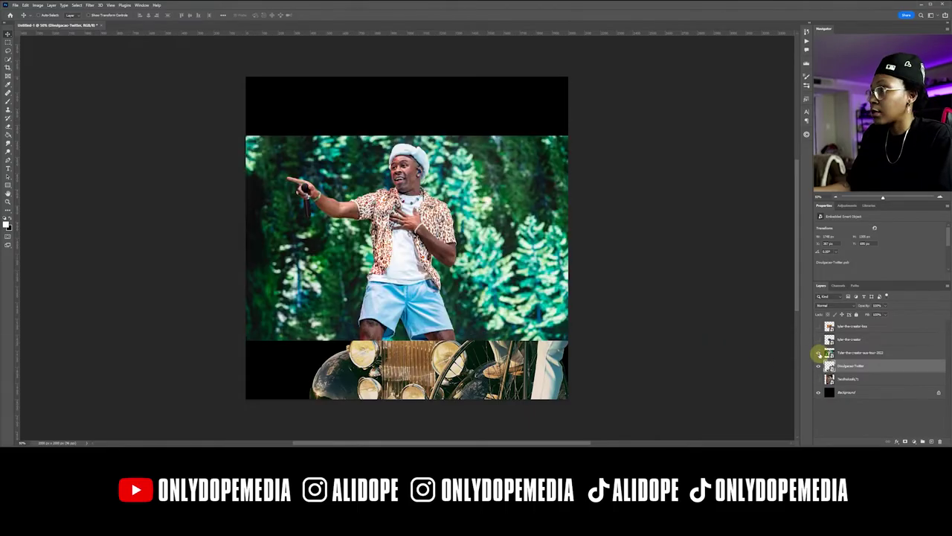
left_click(819, 354)
left_click(819, 340)
left_click(818, 340)
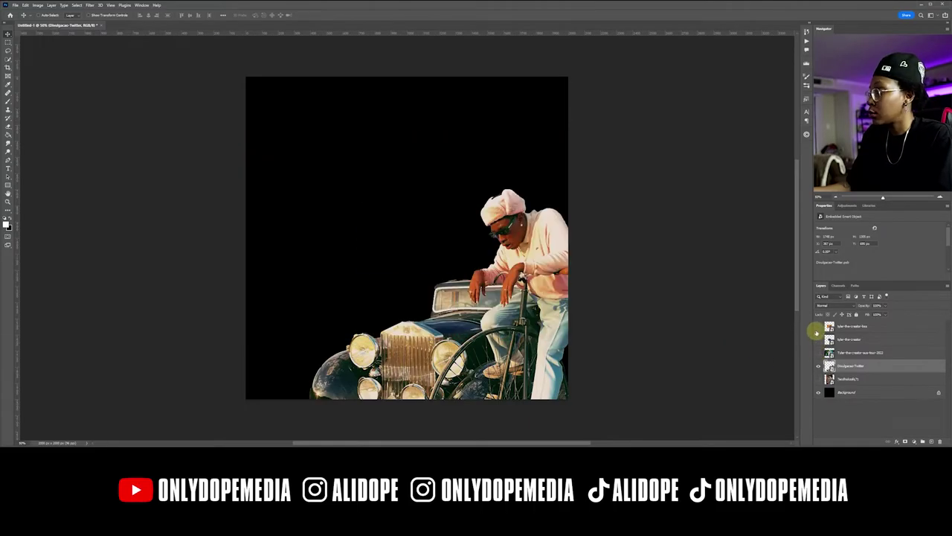
left_click(818, 326)
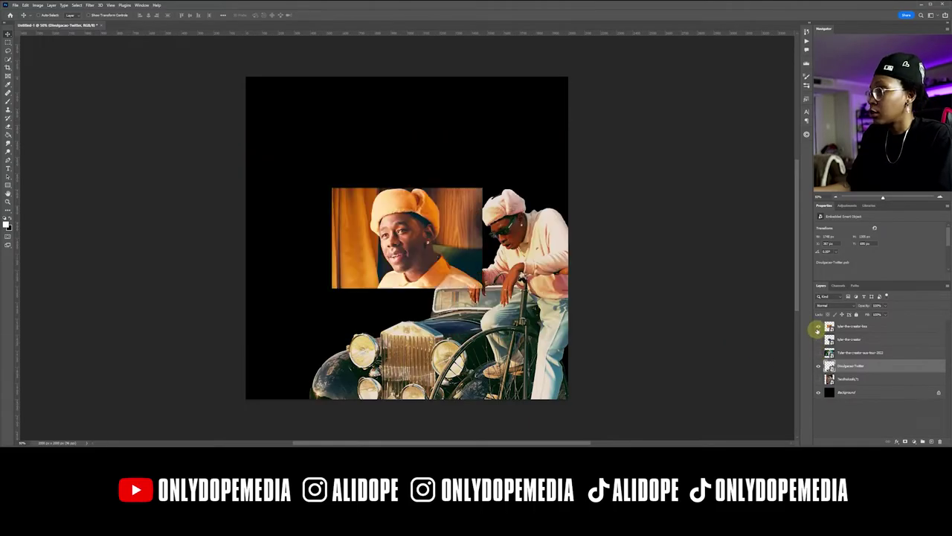
Enlarge the orange-hat portrait to nearly the canvas width and place it in the upper part of the canvas
left_click(867, 328)
key("ctrl+t")
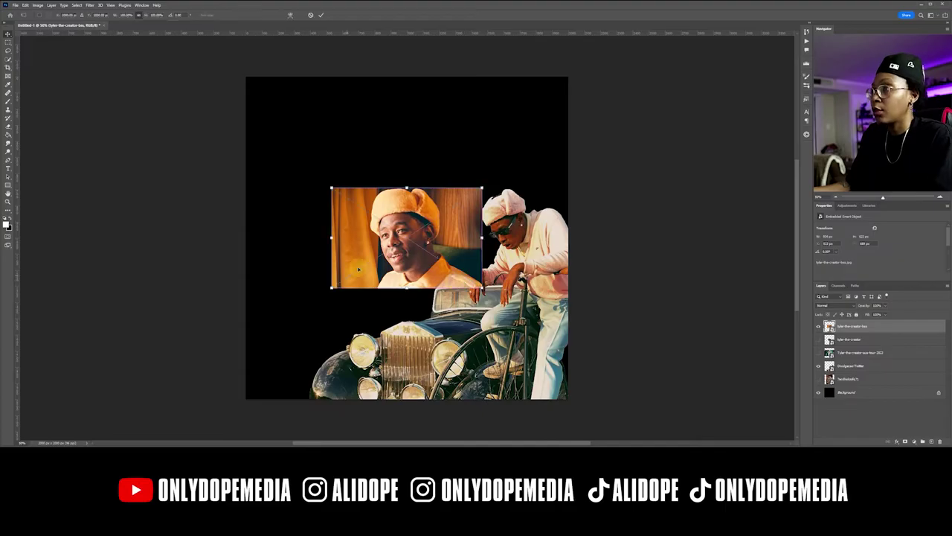
left_click_drag(406, 288, 385, 398)
left_click_drag(426, 333, 424, 250)
key("Return")
Rasterize the orange-hat portrait, select its subject and delete the background around him
right_click(888, 330)
left_click(892, 194)
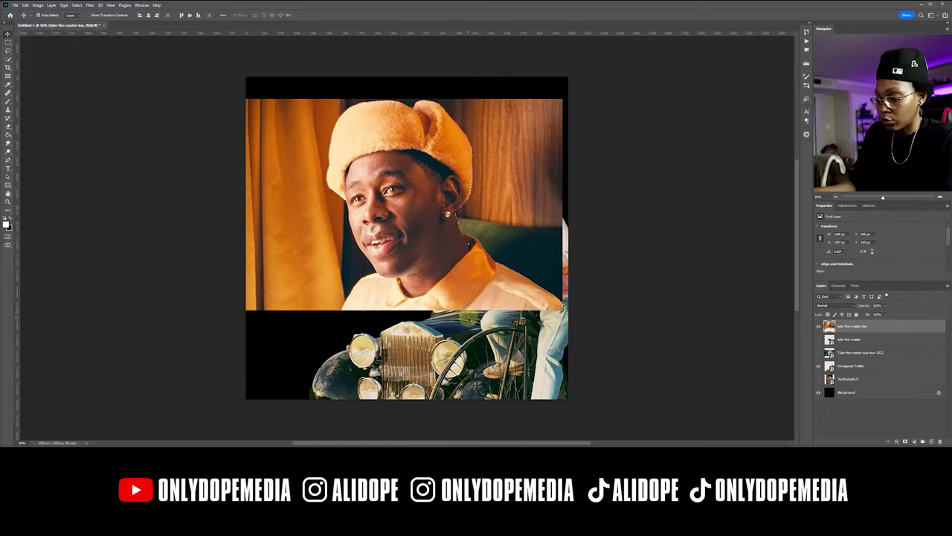
key("ctrl")
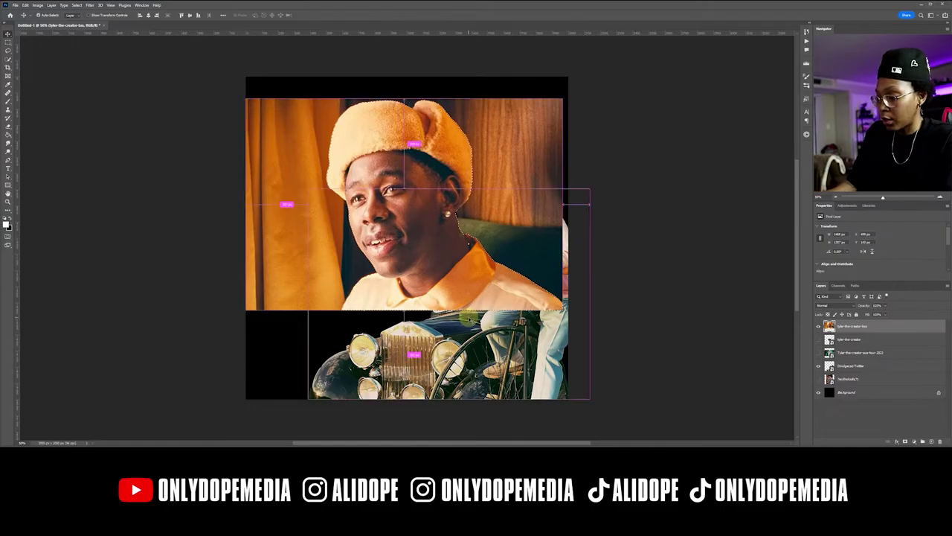
key("ctrl+a")
key("ctrl+d")
Stack the portrait cutout beneath the car cutout and position it near the center of the canvas
left_click_drag(432, 182, 406, 227)
left_click_drag(861, 333, 856, 379)
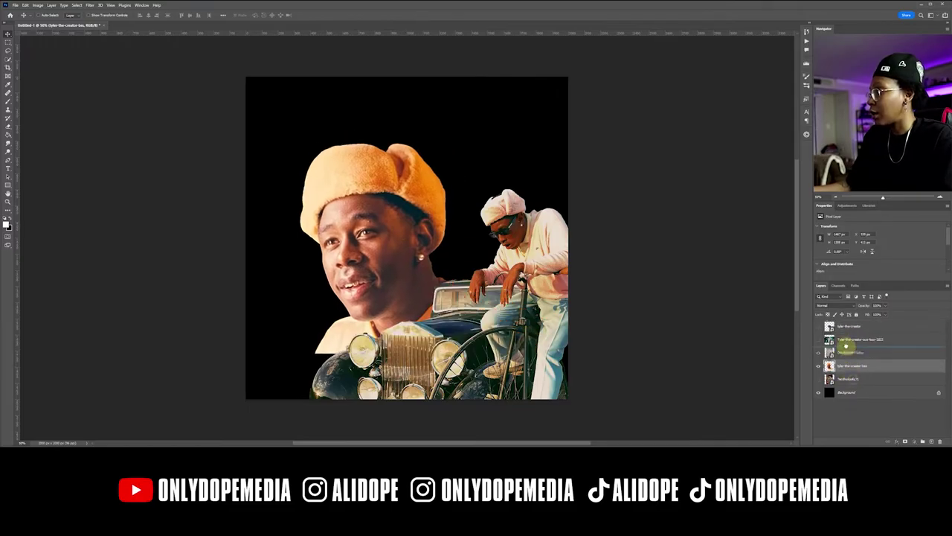
left_click_drag(846, 345, 845, 345)
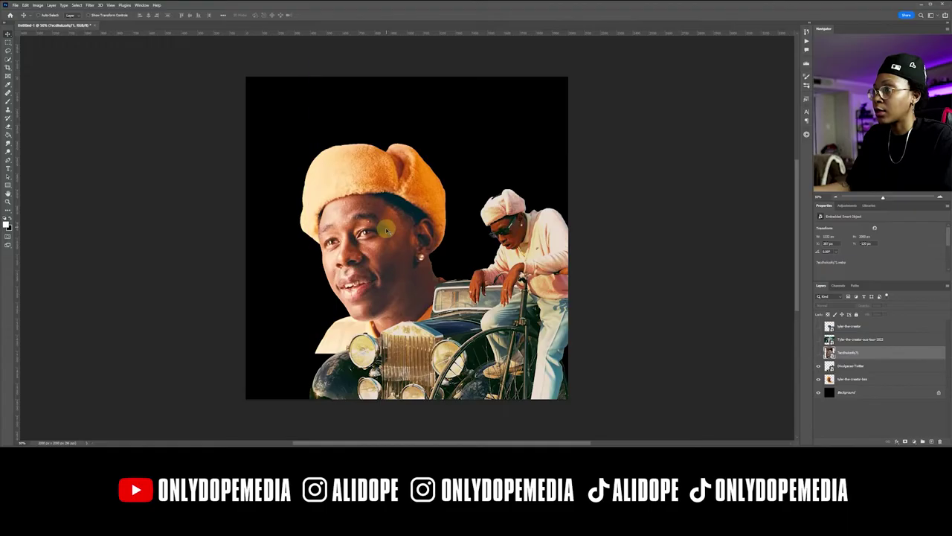
left_click(386, 231)
left_click_drag(408, 259, 427, 236)
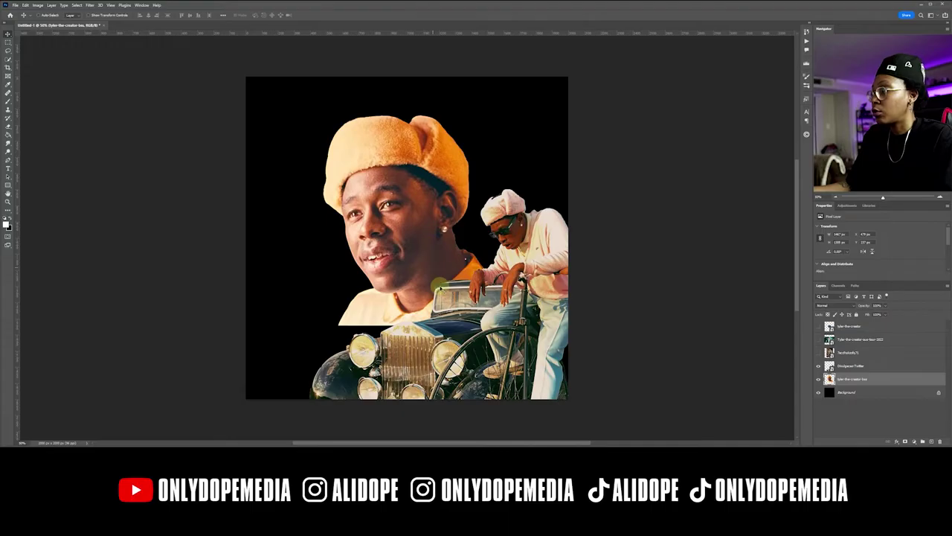
Show the jewelry photo, stack it directly above the background and move it into the upper-right part of the canvas
left_click(819, 352)
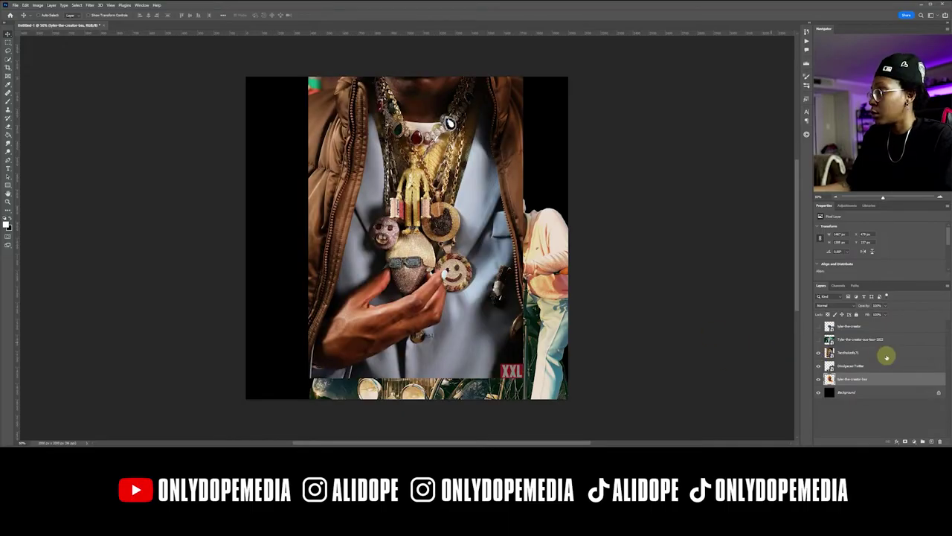
left_click_drag(865, 353, 856, 380)
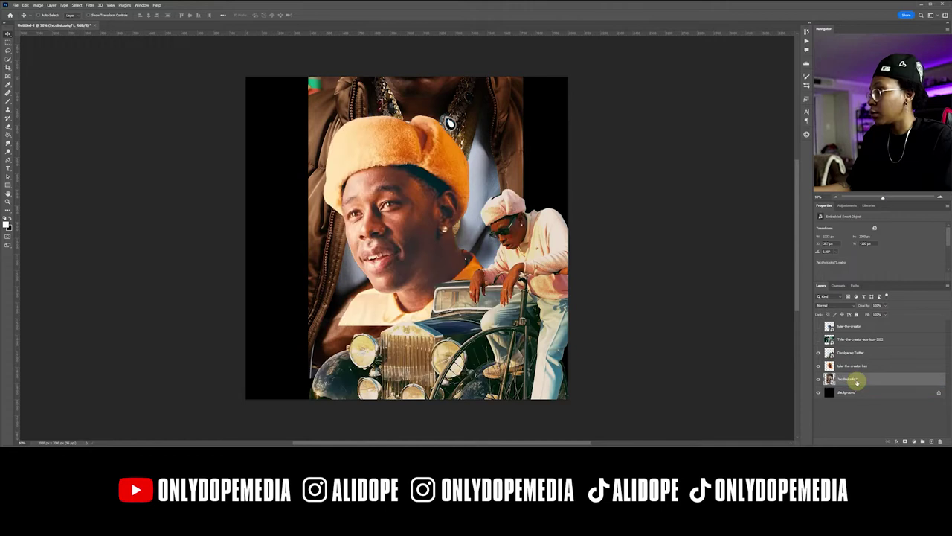
left_click_drag(352, 121, 451, 48)
left_click_drag(474, 148, 480, 127)
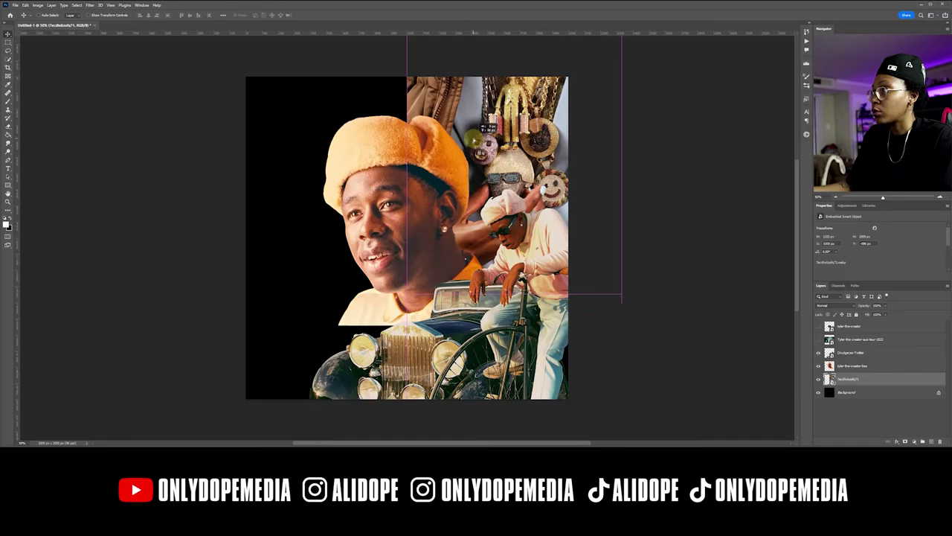
Scale the jewelry photo down slightly and shift it so more of the necklaces show behind the cutouts
key("ctrl+t")
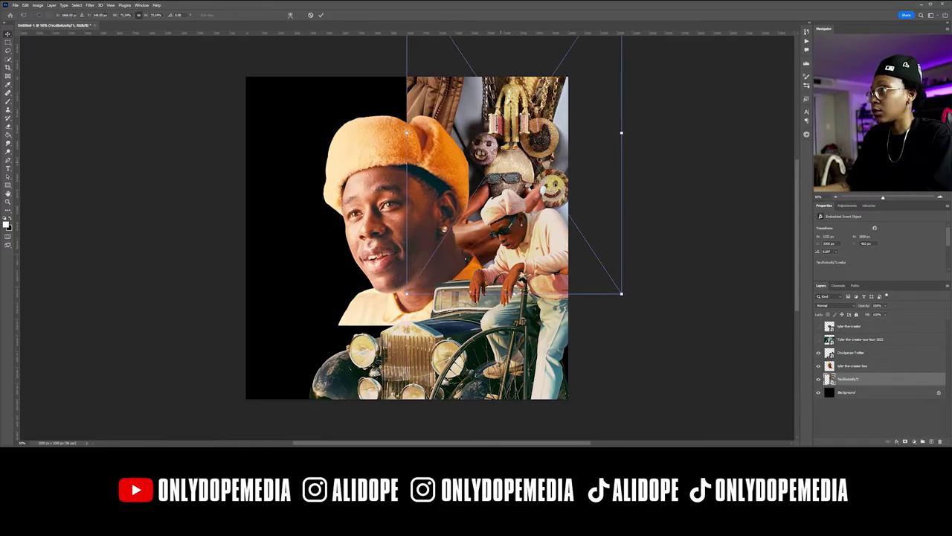
left_click_drag(621, 131, 537, 167)
key("Return")
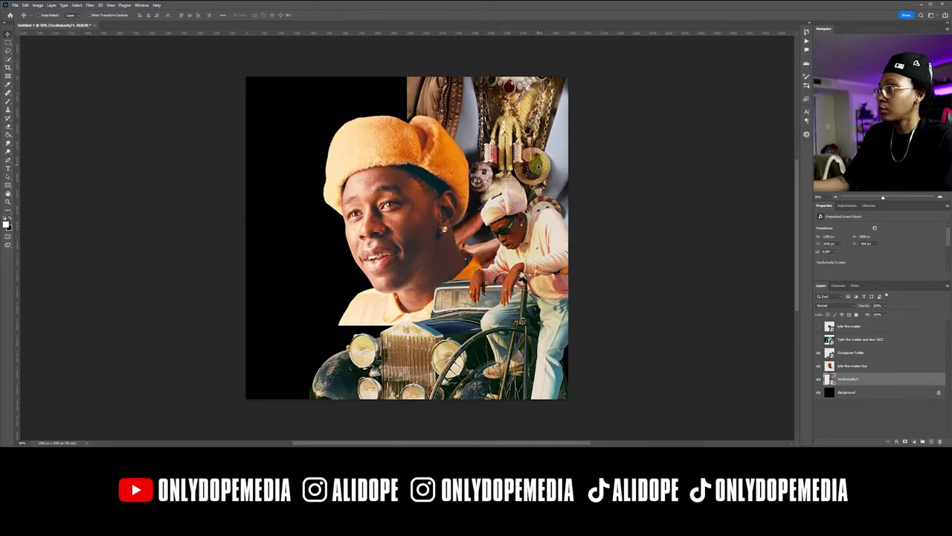
Show the stage photo of the pointing man, enlarge it and align it with the canvas's lower edge
left_click(819, 341)
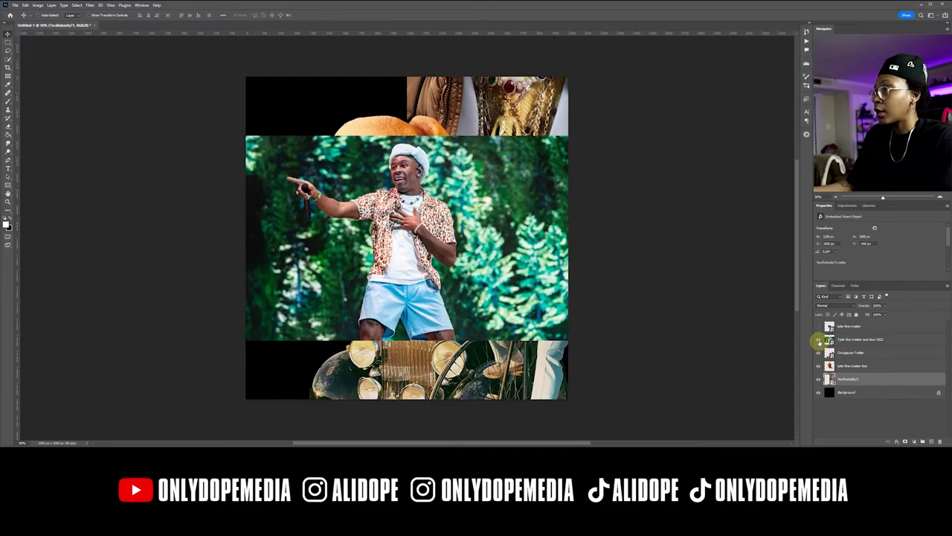
left_click(861, 339)
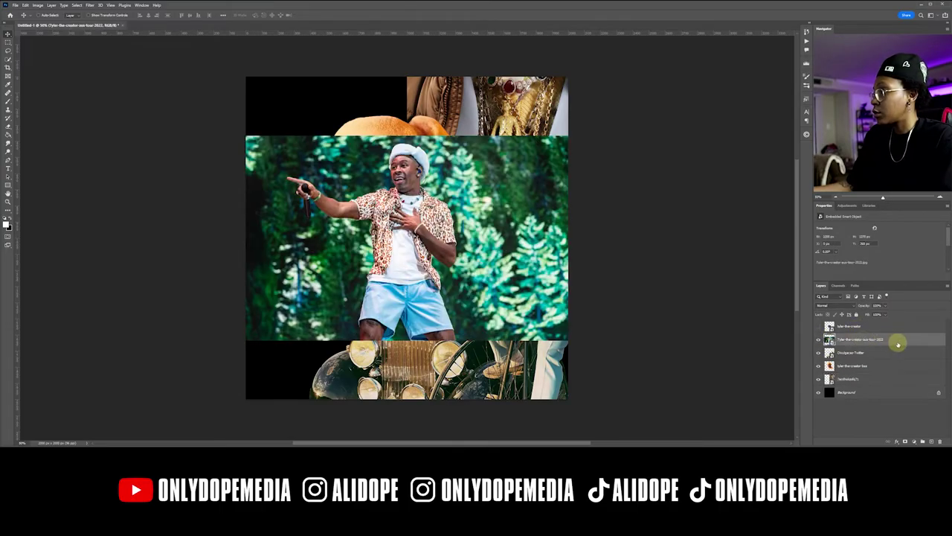
key("ctrl+t")
left_click_drag(457, 262, 397, 314)
left_click_drag(346, 189, 346, 128)
left_click_drag(358, 233, 418, 242)
key("Return")
Rasterize the stage photo, select the pointing man, delete the background around him and deselect
left_click(76, 5)
left_click(80, 87)
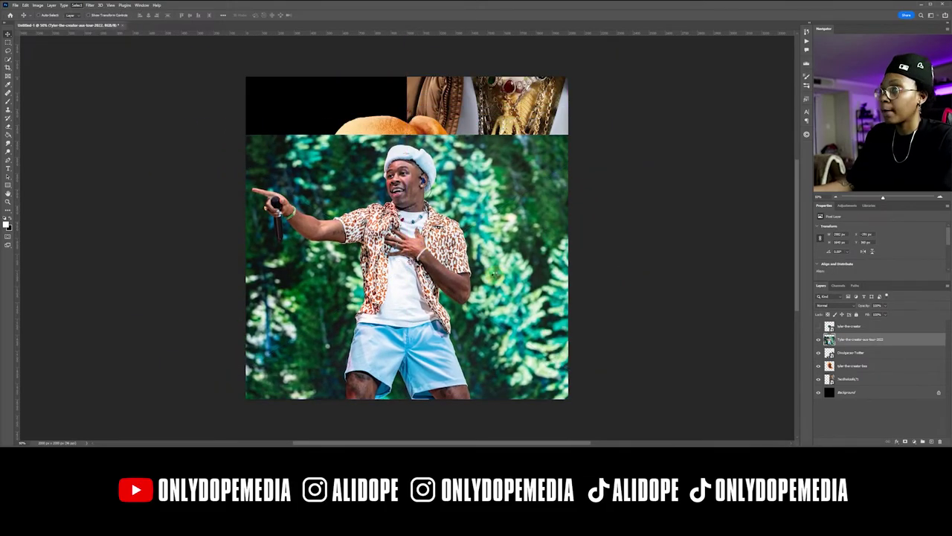
key("ctrl+shift+i")
key("Delete")
key("ctrl+d")
Flip the pointing man cutout horizontally and move it to the left side of the canvas
left_click(25, 6)
mouse_move(52, 152)
left_click(122, 272)
left_click_drag(449, 249, 352, 221)
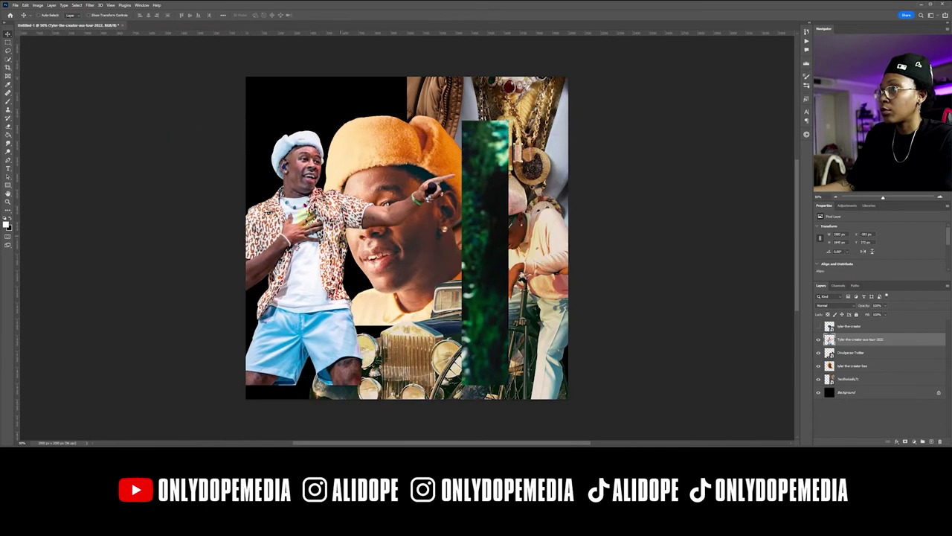
Select the leftover green background strip with a rectangular marquee, delete it and deselect
left_click(8, 43)
left_click_drag(523, 403, 462, 86)
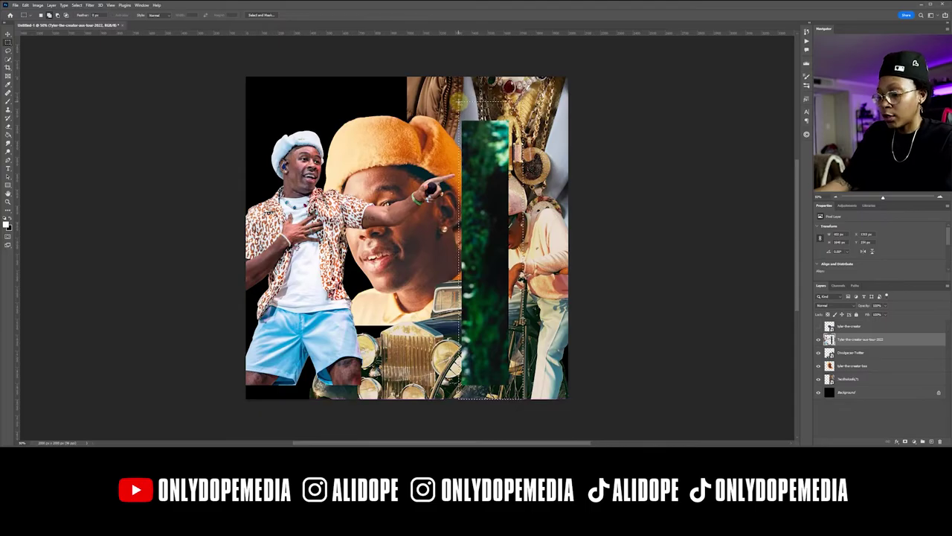
key("Delete")
key("ctrl+d")
Move the pointing man cutout down so it rests on the canvas's lower edge at the left
key("v")
left_click_drag(311, 212, 322, 232)
key("ctrl+t")
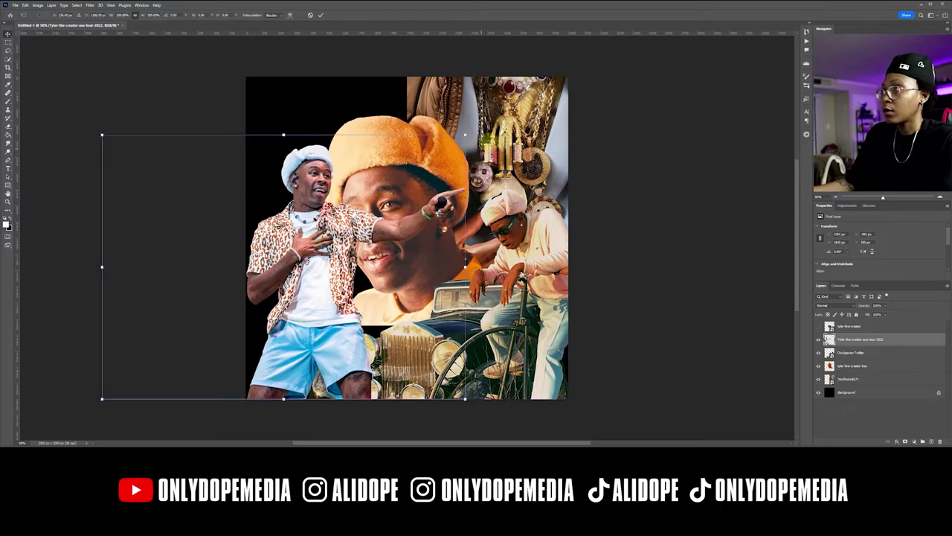
key("Return")
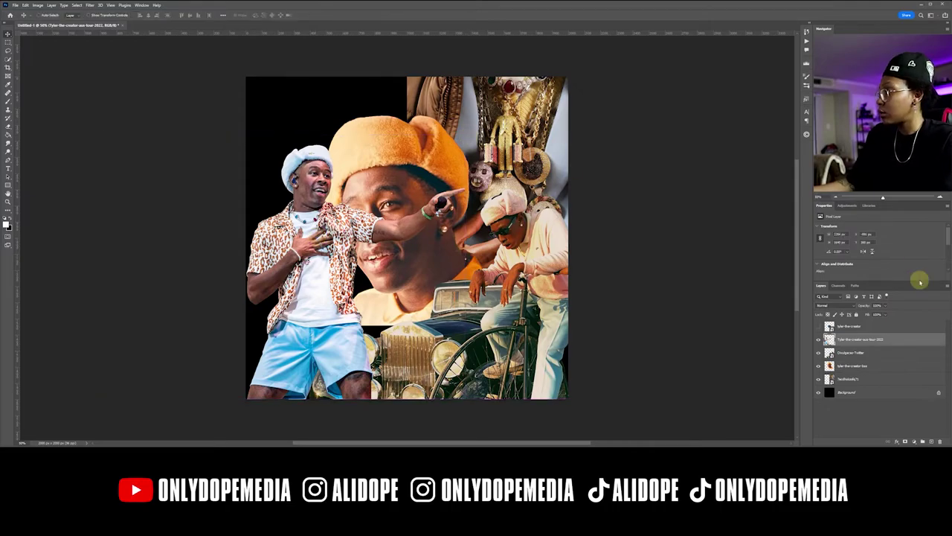
Convert the pointing man cutout to a smart object and scale it down in the canvas's lower-left area
right_click(918, 337)
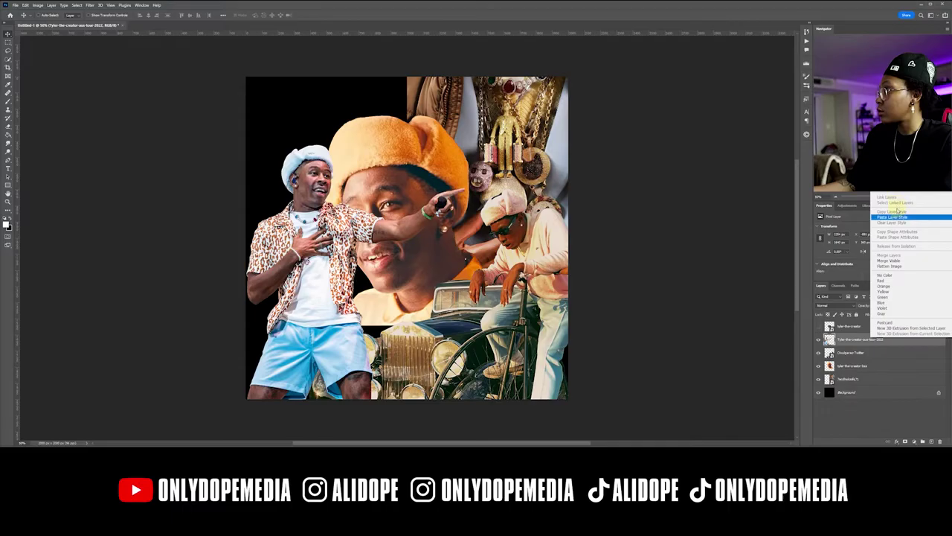
left_click(867, 325)
key("ctrl+t")
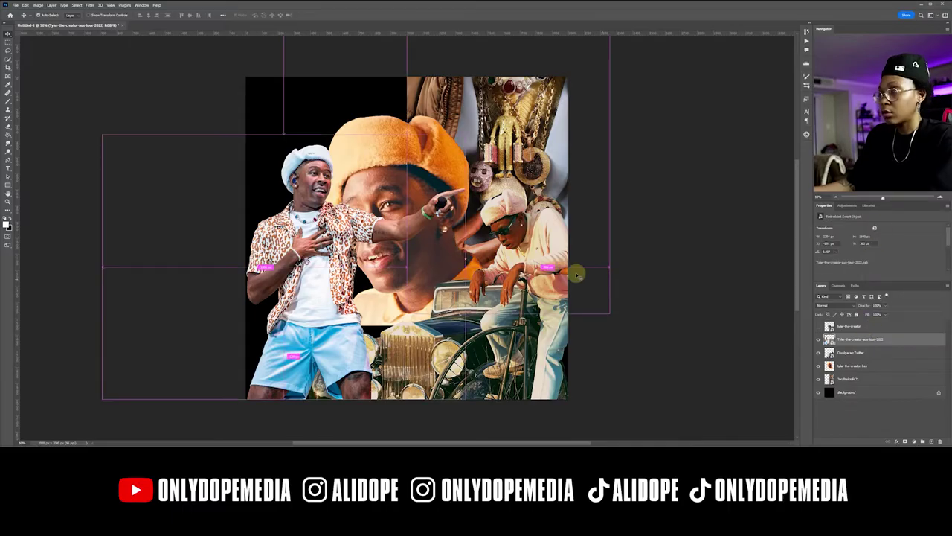
left_click_drag(465, 134, 359, 204)
key("Return")
left_click_drag(288, 258, 322, 262)
Show the hidden photo of the performer on the blue background and enlarge it over the centre of the canvas
left_click(819, 326)
left_click(856, 328)
key("ctrl+t")
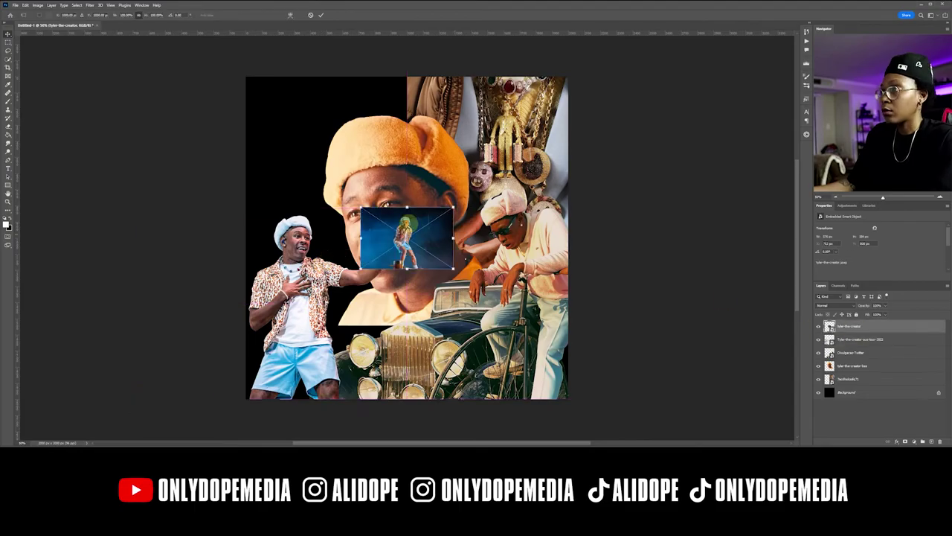
left_click_drag(407, 206, 404, 75)
left_click_drag(407, 268, 401, 293)
key("Return")
Rasterize the enlarged performer photo, select the man with the microphone and delete the background around him
right_click(860, 326)
left_click(885, 186)
left_click(76, 5)
left_click(99, 86)
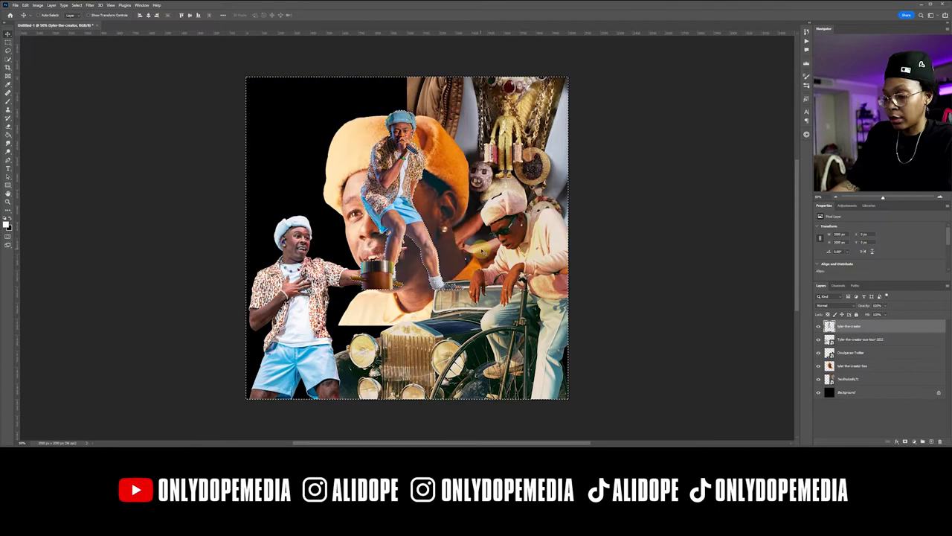
Convert the microphone performer cutout to a smart object and fit it into the lower-left corner beside the pointing man
right_click(886, 325)
left_click(898, 137)
left_click_drag(426, 217, 297, 318)
left_click(305, 308, "ctrl")
key("ctrl+t")
left_click_drag(279, 208, 278, 240)
left_click_drag(305, 254, 296, 220)
left_click_drag(306, 284, 307, 284)
Move the orange-hat portrait up to the canvas's upper edge and save the document
left_click_drag(409, 220, 395, 174)
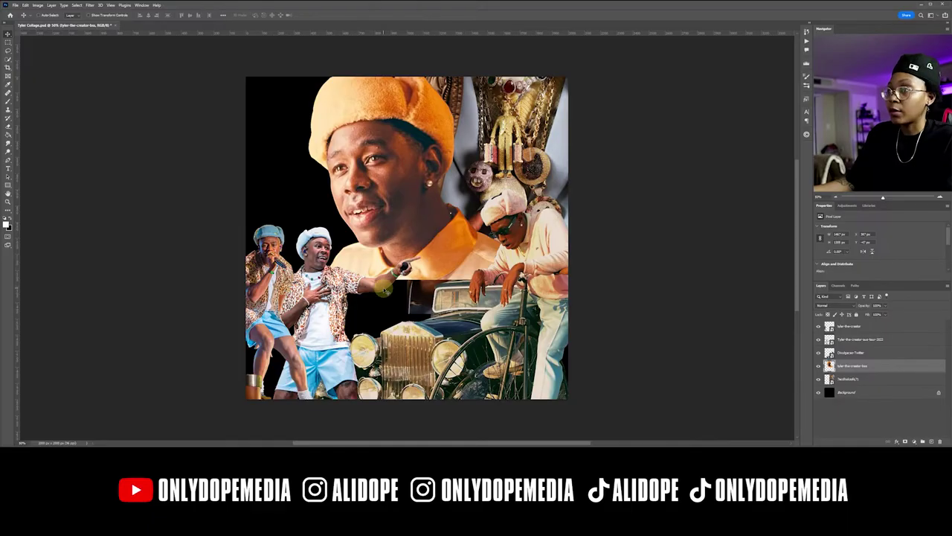
key("ctrl+s")
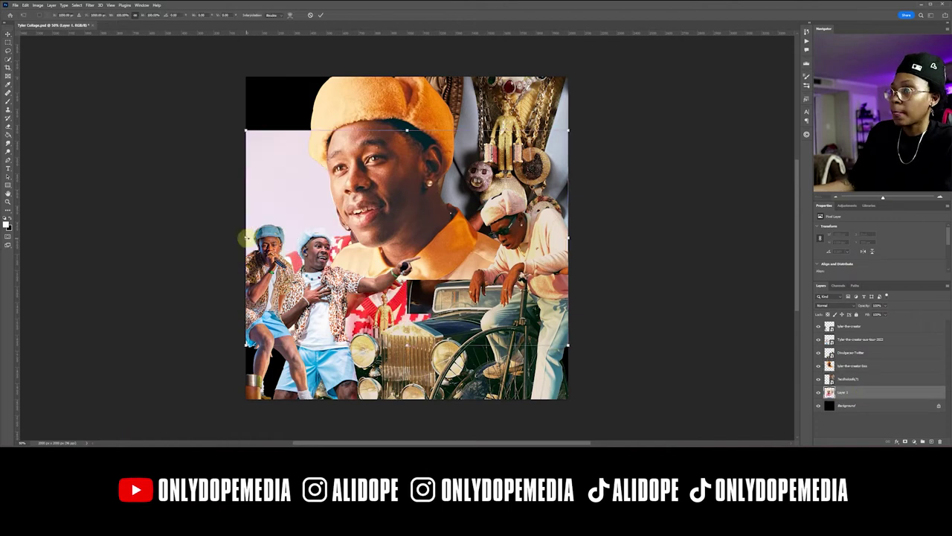
Enlarge the photo on the pink background and place it so the man with glasses fills the upper-left corner
left_click_drag(246, 238, 53, 238)
left_click_drag(570, 237, 686, 226)
left_click_drag(442, 305, 488, 255)
mouse_move(99, 195)
left_mouse_down()
mouse_move(43, 200)
mouse_move(87, 201)
left_mouse_up()
left_click_drag(436, 200, 370, 211)
left_click_drag(669, 417, 375, 284)
left_click_drag(317, 212, 424, 253)
key("Return")
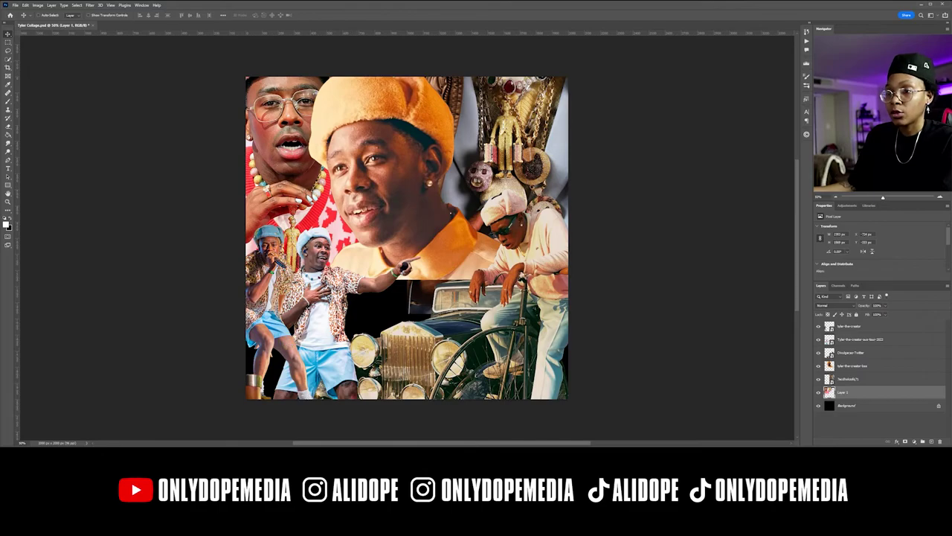
Paste the photo of the man in the white beret, enlarge it at the lower left and raise its layer above the jewellery and car photo
key("ctrl+v")
left_click_drag(355, 222, 248, 302)
key("ctrl+t")
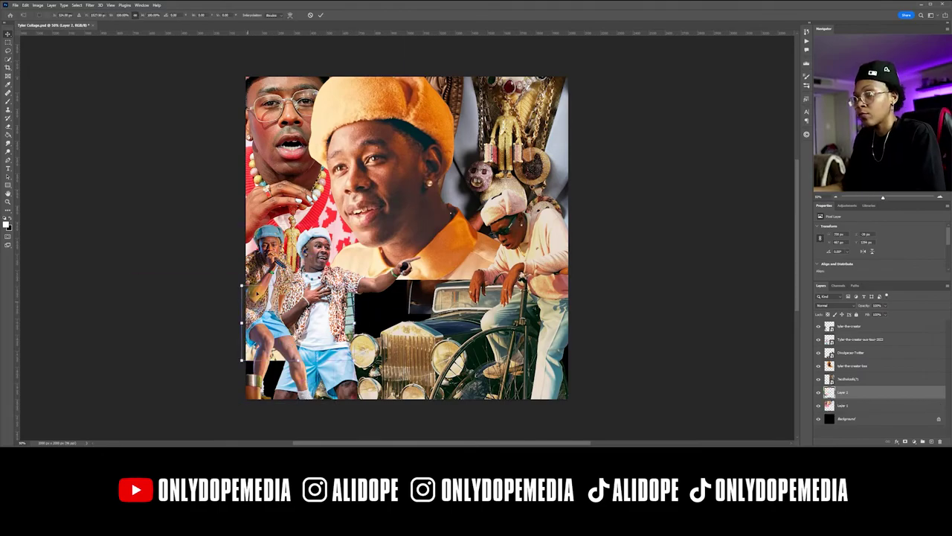
left_click_drag(358, 323, 435, 322)
left_click_drag(380, 312, 244, 320)
left_click_drag(367, 240, 420, 259)
key("Return")
left_click_drag(847, 392, 845, 376)
Enlarge the white-beret photo further and align it with the canvas's lower-left corner
key("ctrl+t")
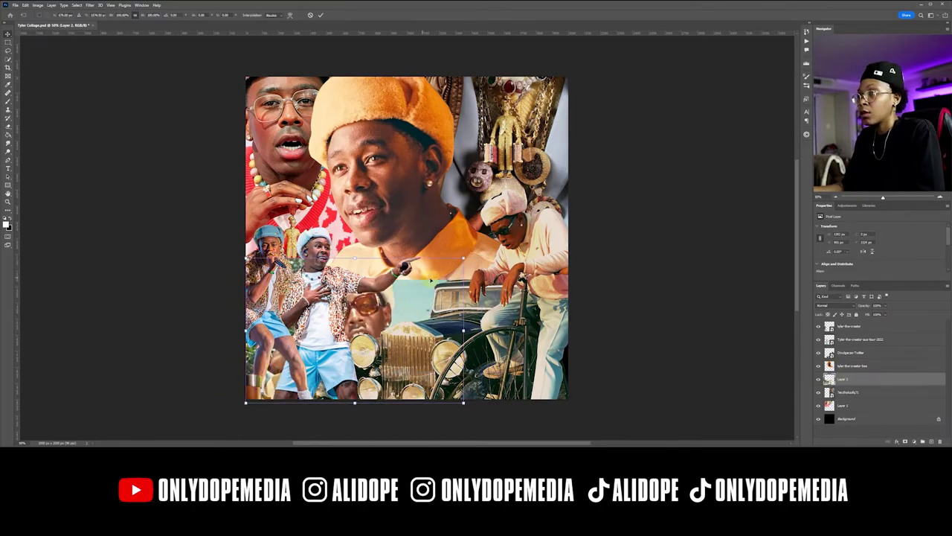
left_click_drag(463, 329, 534, 304)
left_click_drag(421, 319, 422, 285)
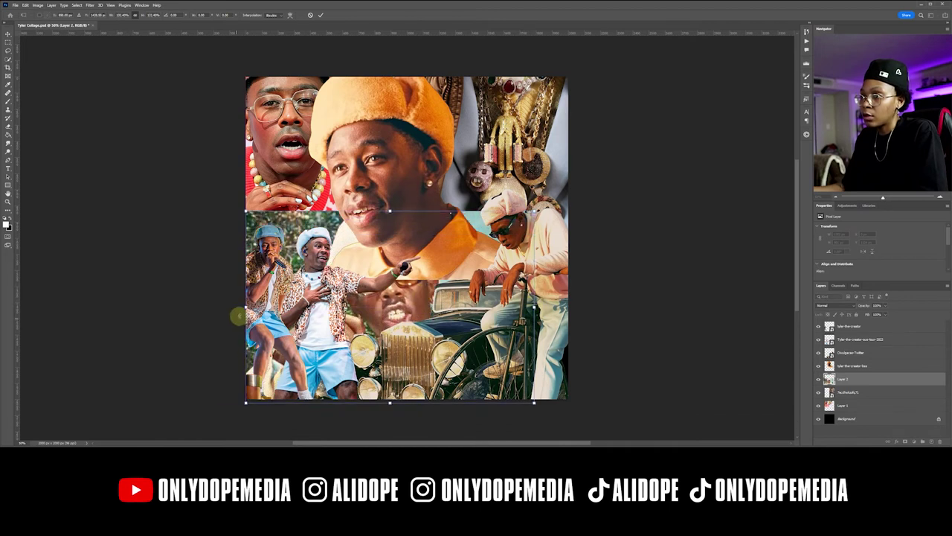
left_click_drag(245, 309, 216, 311)
left_click_drag(320, 315, 330, 310)
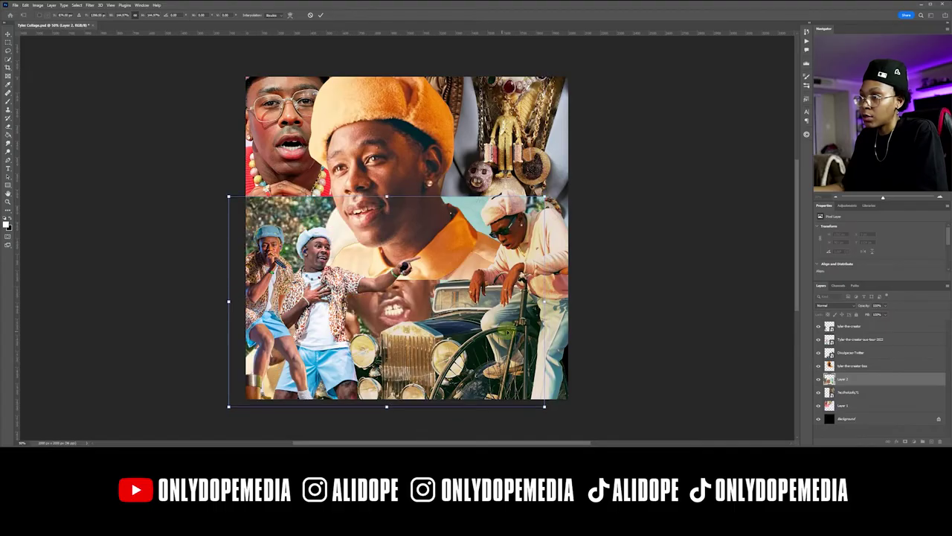
left_click_drag(545, 301, 508, 301)
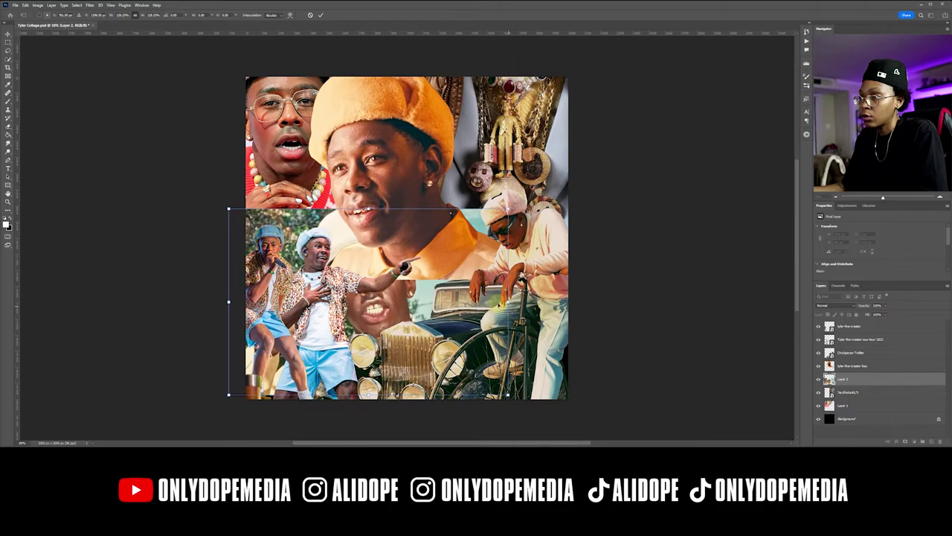
left_click_drag(402, 267, 419, 271)
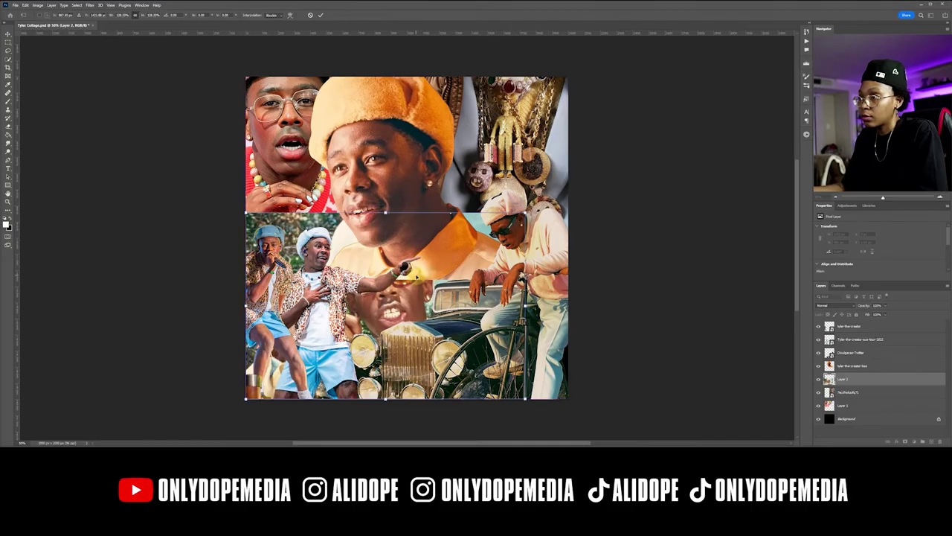
key("Return")
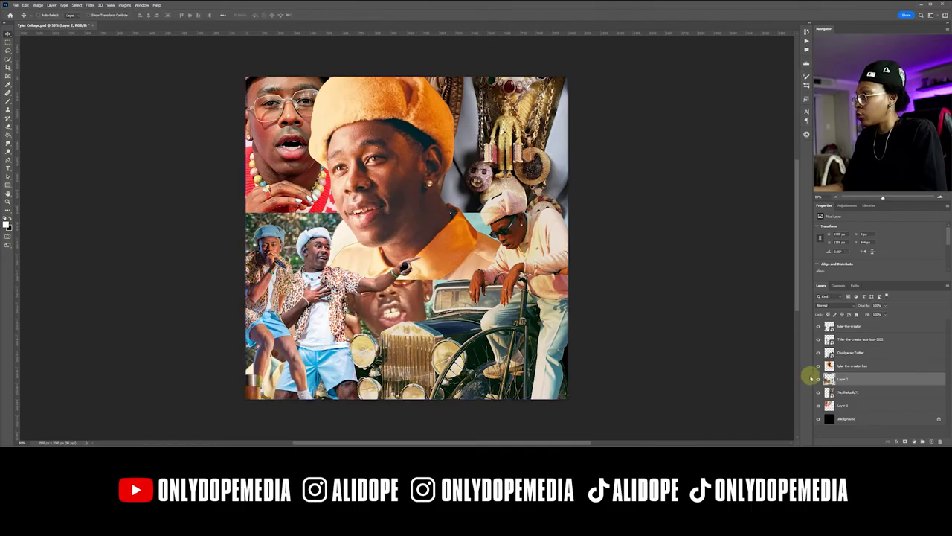
Shift the orange-hat portrait to the right and lower it towards the car's windshield
left_click(861, 367)
left_click_drag(446, 213, 466, 209)
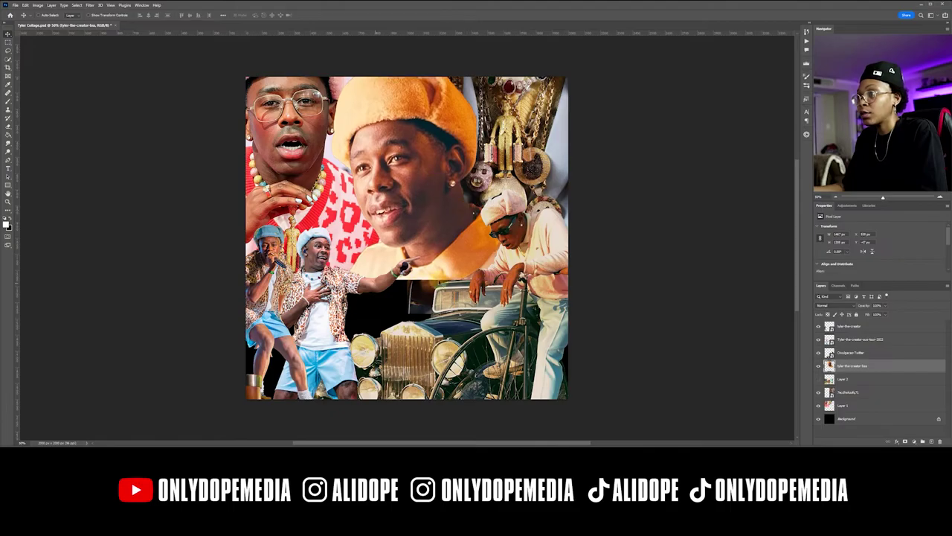
left_click_drag(470, 260, 451, 301)
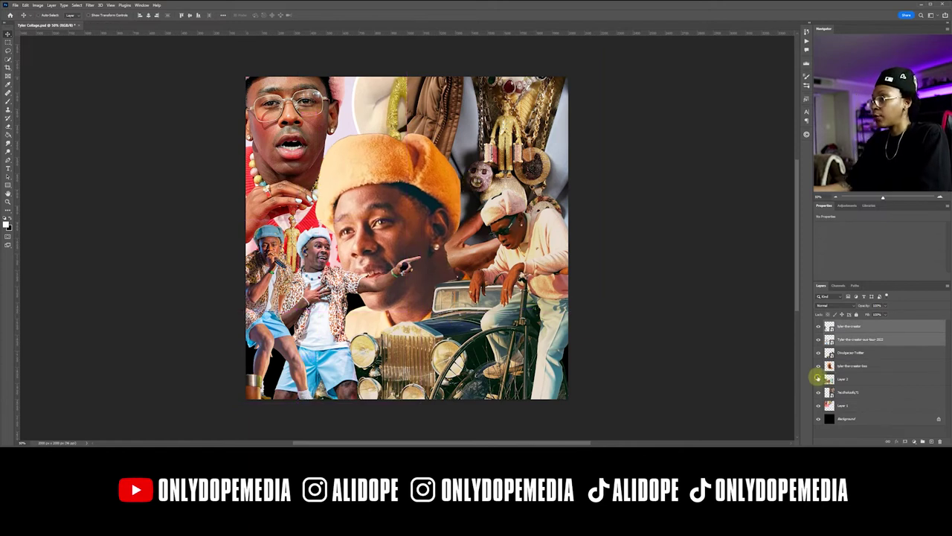
Show the white-beret photo, hide the orange-hat portrait and transform the beret photo to span the lower canvas
left_click(819, 378)
left_click(818, 365)
left_click(843, 379)
left_click_drag(417, 305, 412, 189)
key("ctrl+t")
key("Return")
Show the orange-hat portrait again and transform the pointing man cutout so it sits slightly lower
left_click(818, 366)
left_click(860, 339)
key("ctrl+t")
key("Return")
Raise the white-beret photo above the orange-hat portrait in the layer order and scale it down
left_click(852, 365)
left_click_drag(843, 378, 843, 363)
key("ctrl+t")
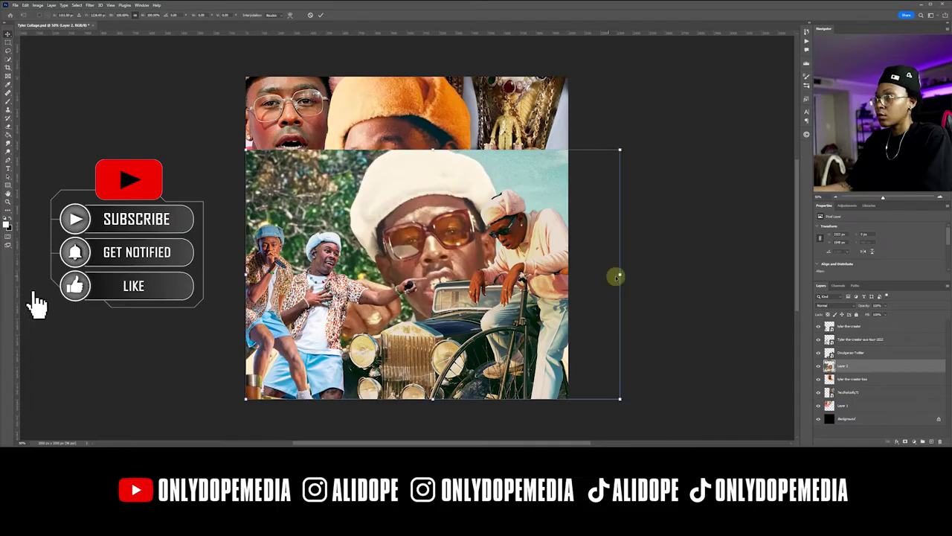
left_click_drag(622, 149, 544, 201)
key("Return")
Remove the background around the man in the white beret and fit the cutout beside the leaning man
left_click(76, 5)
left_click_drag(372, 260, 454, 242)
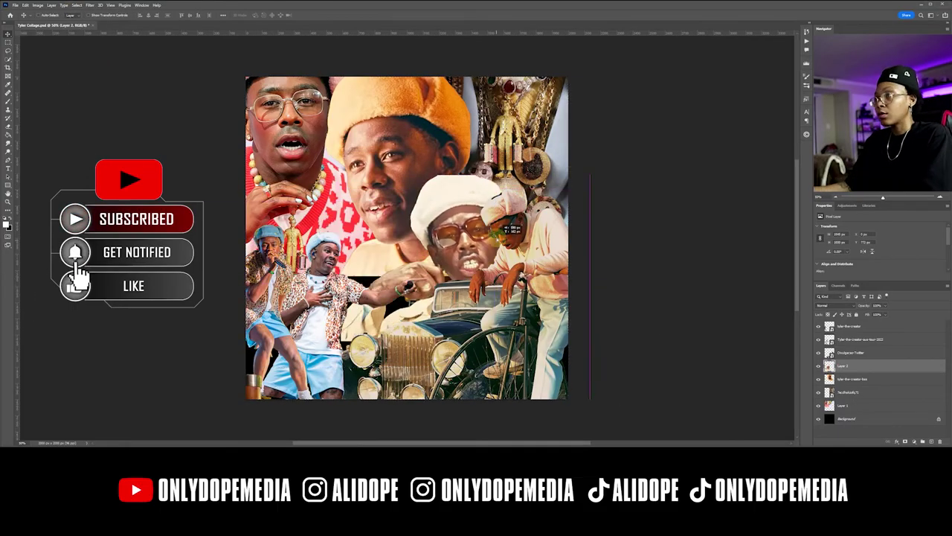
key("ctrl+t")
left_click_drag(570, 178, 561, 184)
left_click_drag(495, 276, 505, 273)
left_click_drag(559, 181, 568, 177)
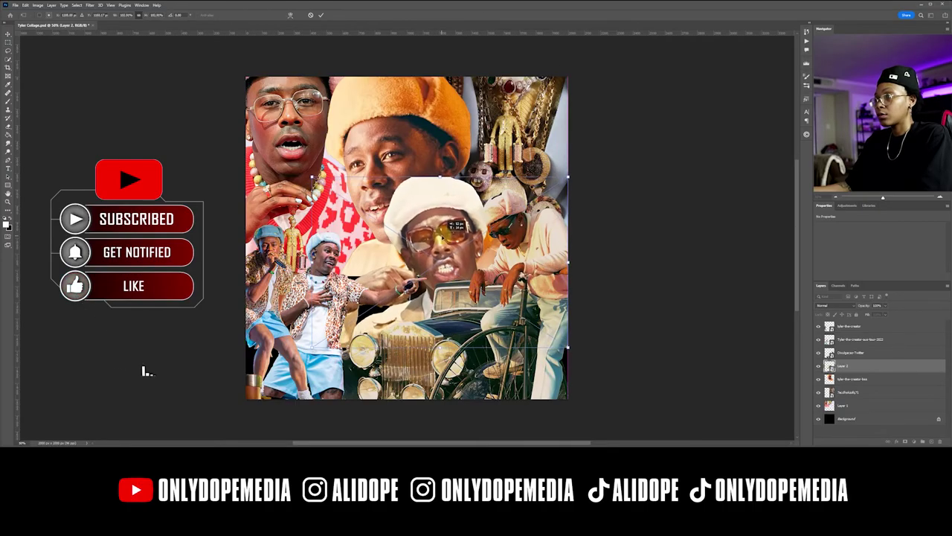
key("Return")
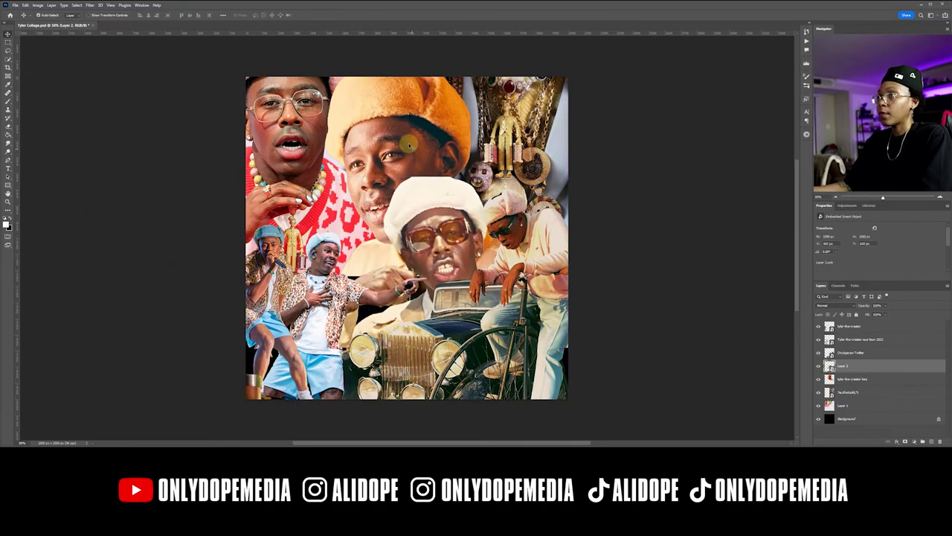
Flip the orange-hat portrait horizontally, move it left and enlarge it slightly
left_click(409, 145)
left_click(25, 5)
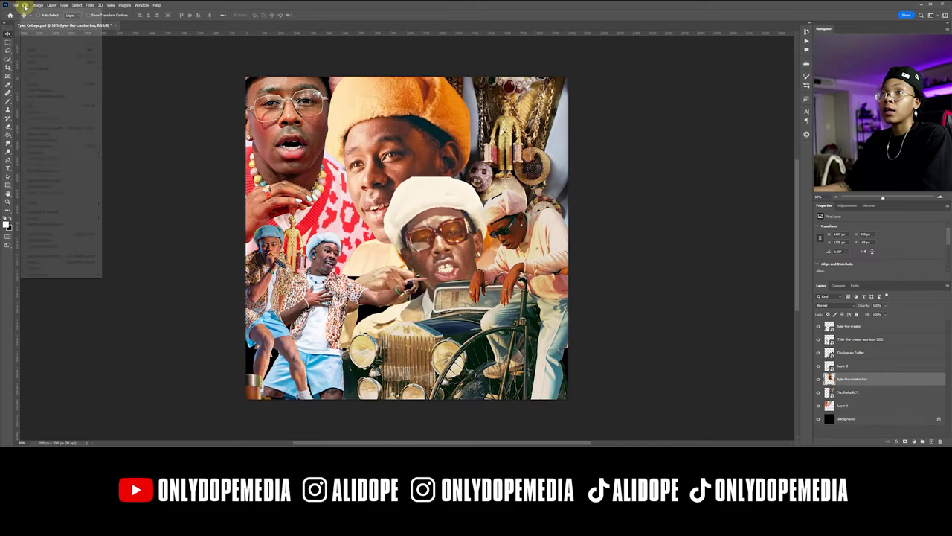
mouse_move(67, 152)
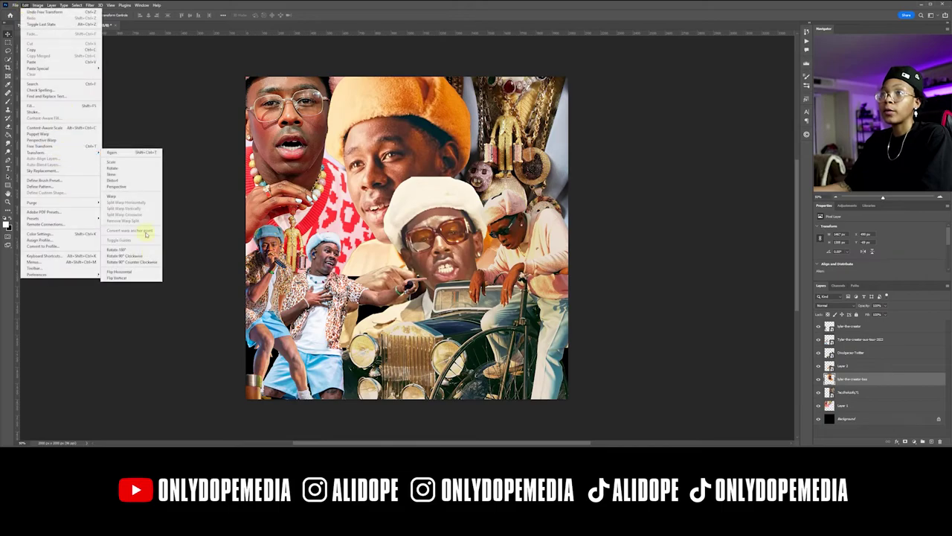
left_click(145, 272)
left_click_drag(472, 125, 375, 125)
key("ctrl+t")
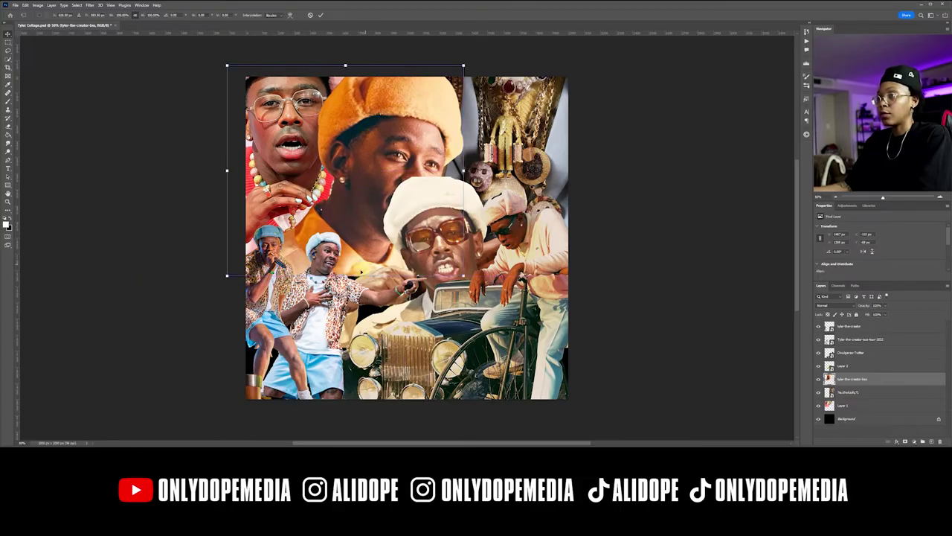
left_click_drag(347, 275, 351, 283)
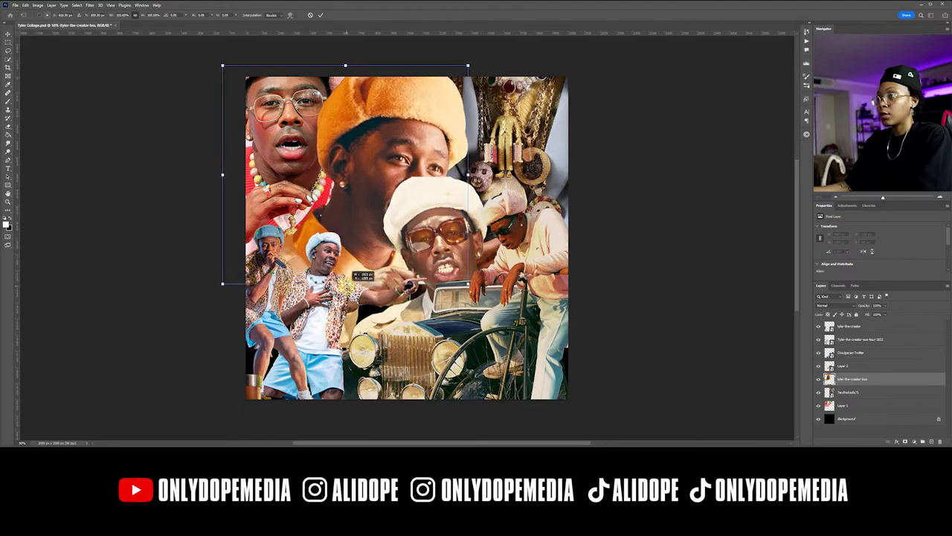
key("Return")
Shrink the white-beret cutout next to the leaning man and shift the orange-hat portrait further left
left_click(426, 239)
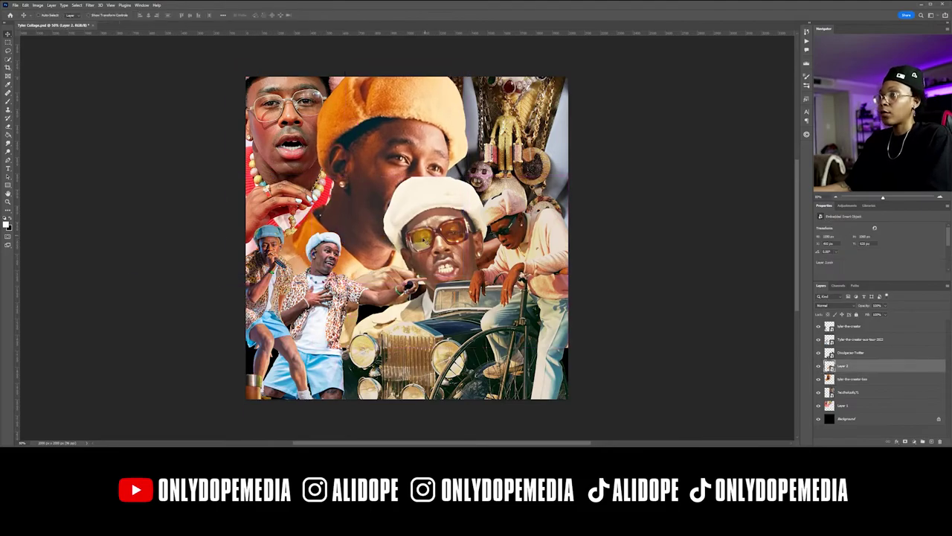
left_click_drag(425, 240, 469, 211)
key("ctrl+t")
left_click_drag(603, 247, 526, 250)
left_click_drag(433, 239, 454, 233)
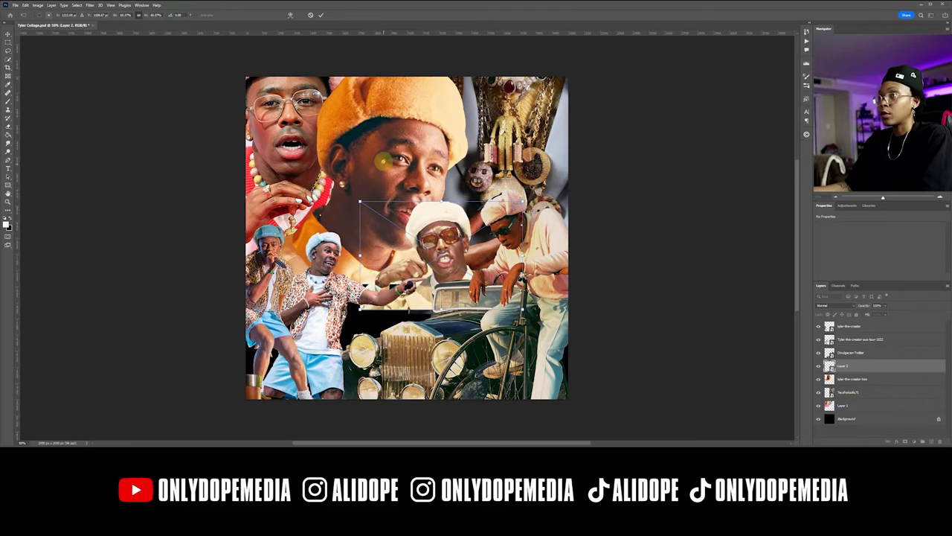
key("Return")
left_click(376, 138, "ctrl")
left_click_drag(402, 140, 374, 136)
Enlarge the white-beret cutout and position it between the orange-hat portrait and the leaning man, above the car
left_click(445, 236)
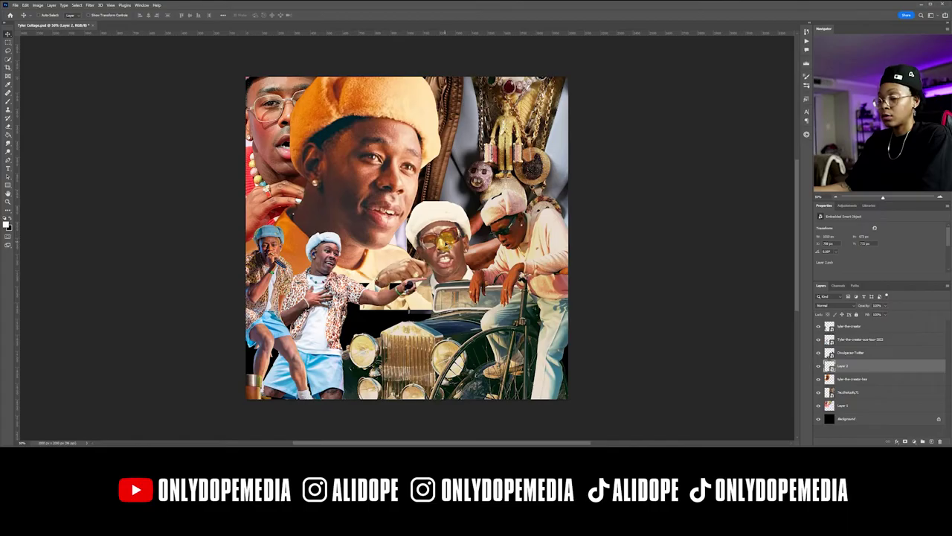
key("ctrl+t")
left_click_drag(438, 311, 435, 333)
mouse_move(448, 255)
left_mouse_down()
mouse_move(451, 264)
mouse_move(457, 243)
left_mouse_up()
left_click_drag(343, 265, 347, 238)
left_click_drag(457, 274, 464, 267)
key("Return")
Paste another photo, put its layer directly above the black background and move it to the lower left
key("ctrl+v")
left_click_drag(875, 366, 854, 421)
left_click_drag(438, 255, 378, 366)
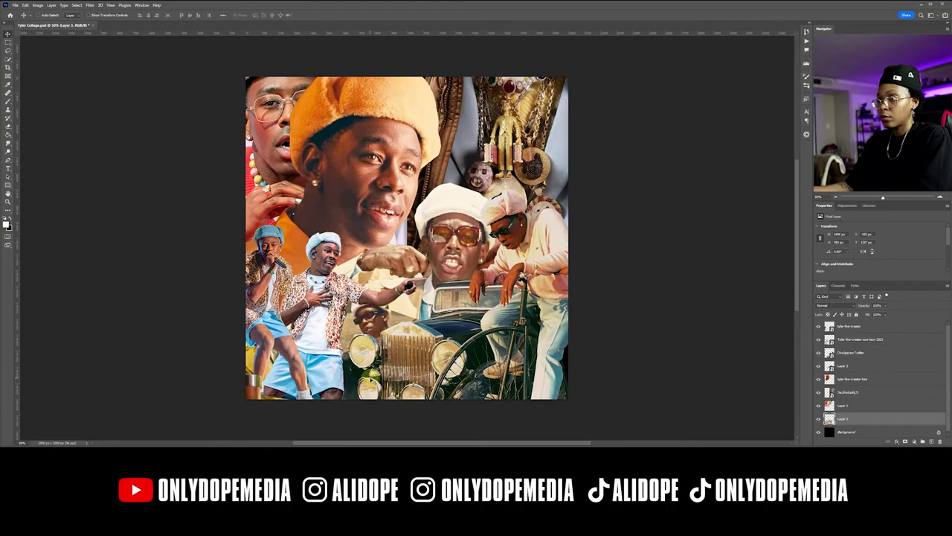
Scale the pasted photo down to fill the gap between the pointing man and the car, and save the document
key("ctrl+t")
left_click_drag(477, 285, 446, 307)
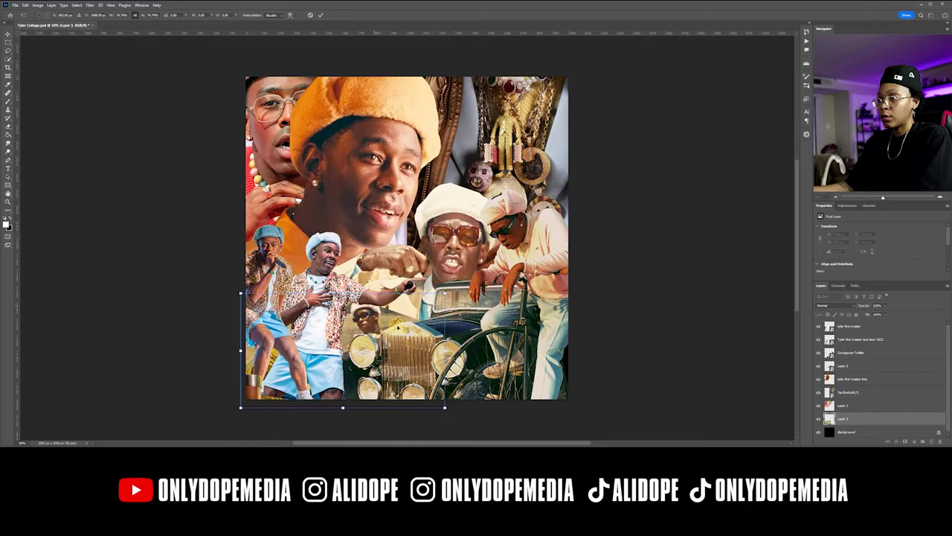
key("Return")
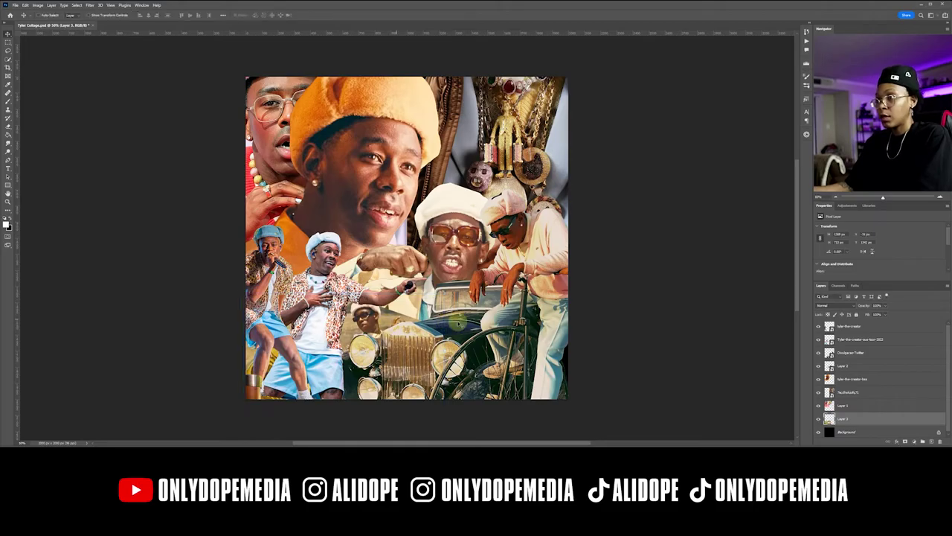
key("ctrl+s")
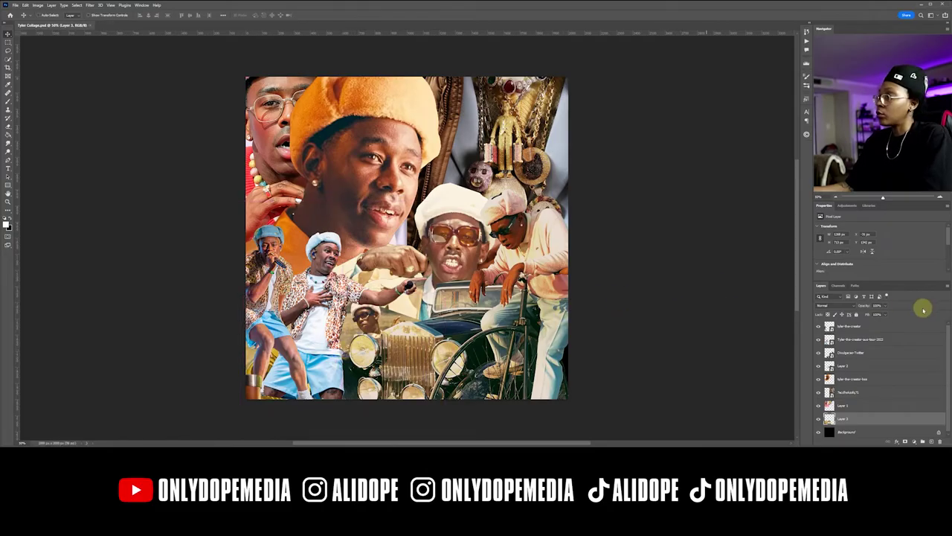
Group all the photo layers above the black background
left_click(900, 327)
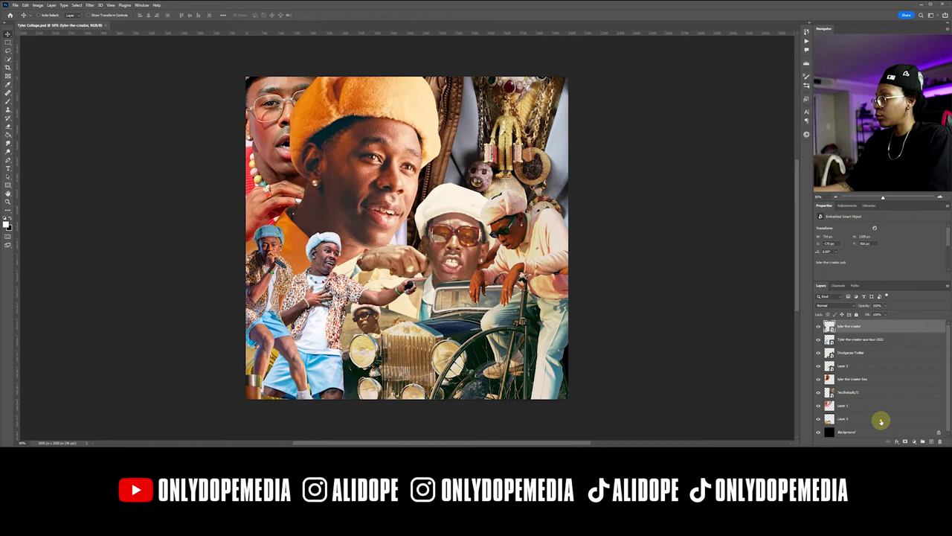
left_click(880, 420, "shift")
left_click(917, 441)
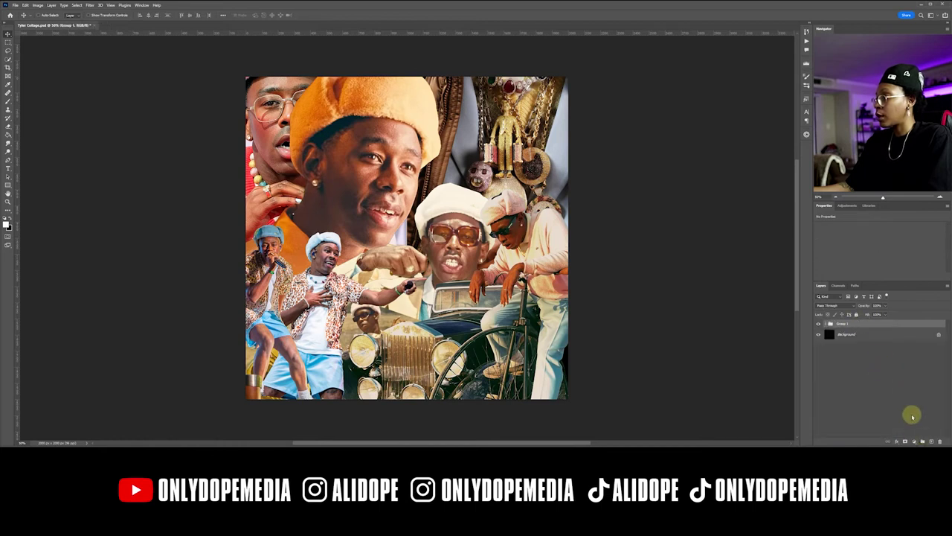
Add a Black & White adjustment layer above the photo group, blended in Soft Light at reduced opacity
left_click(913, 440)
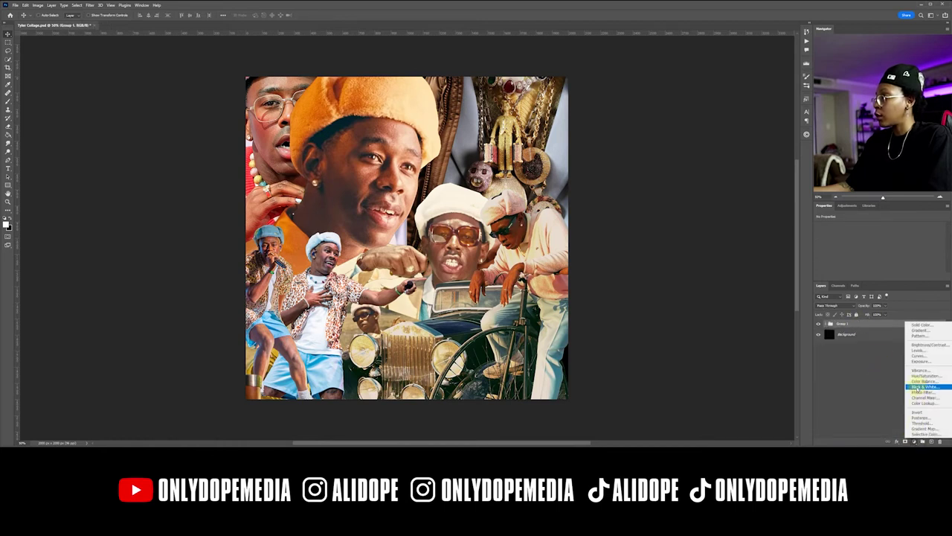
left_click(917, 388)
left_click(828, 305)
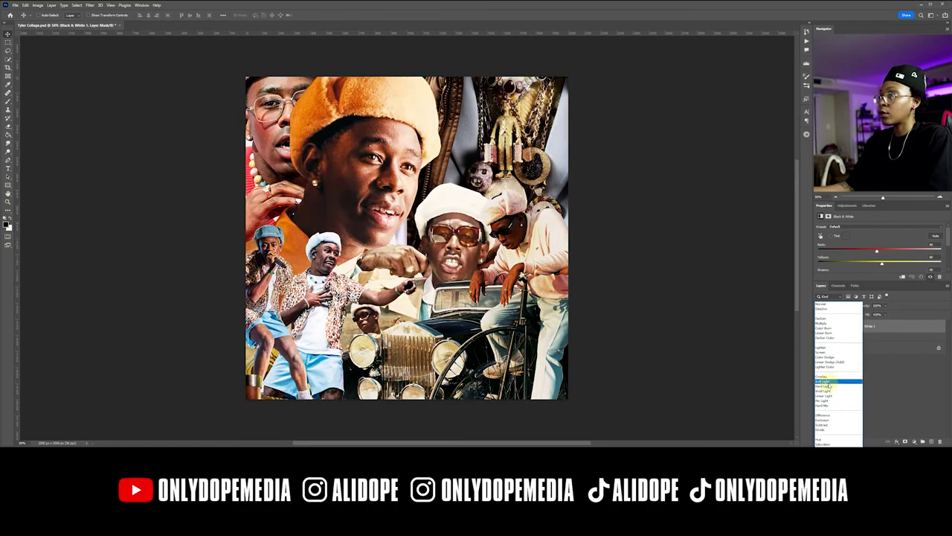
left_click(828, 381)
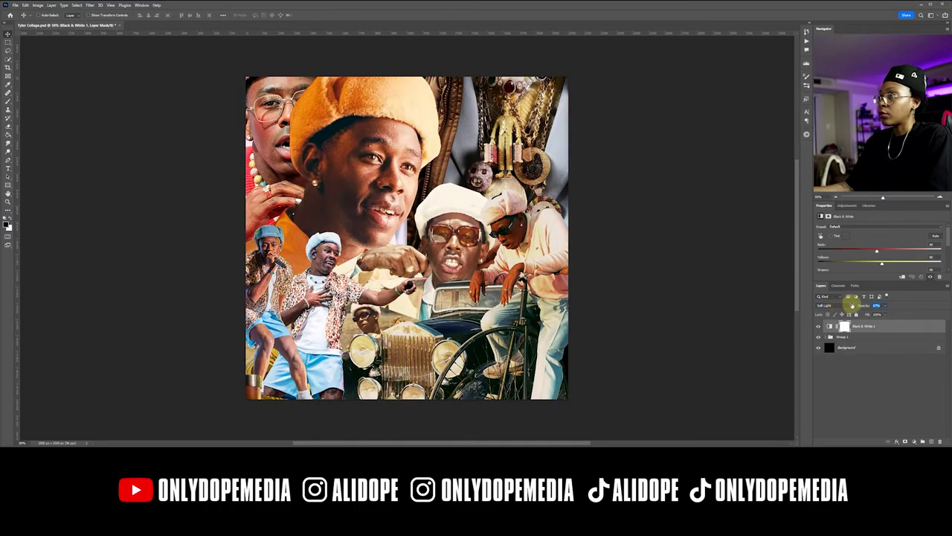
Duplicate the photo group and convert the copy to a smart object
left_click(860, 336)
key("ctrl+j")
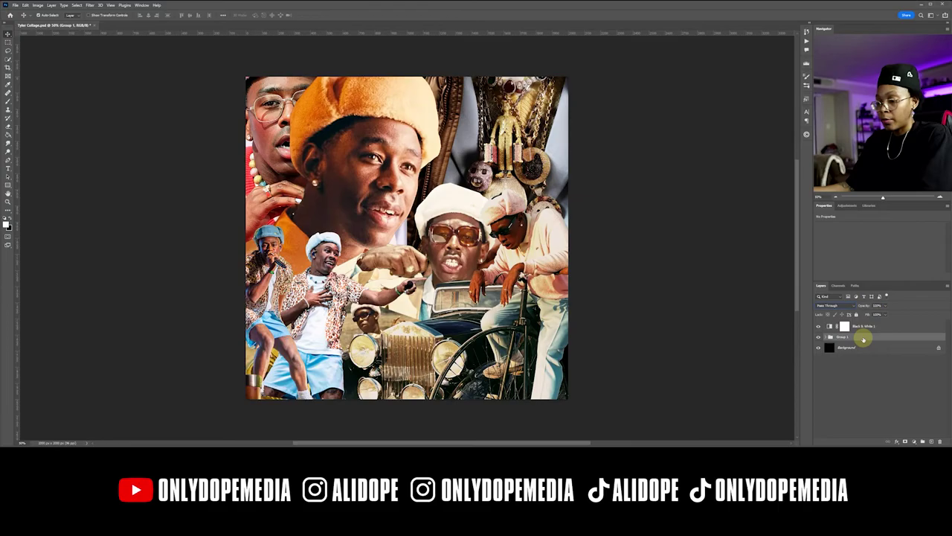
right_click(865, 339)
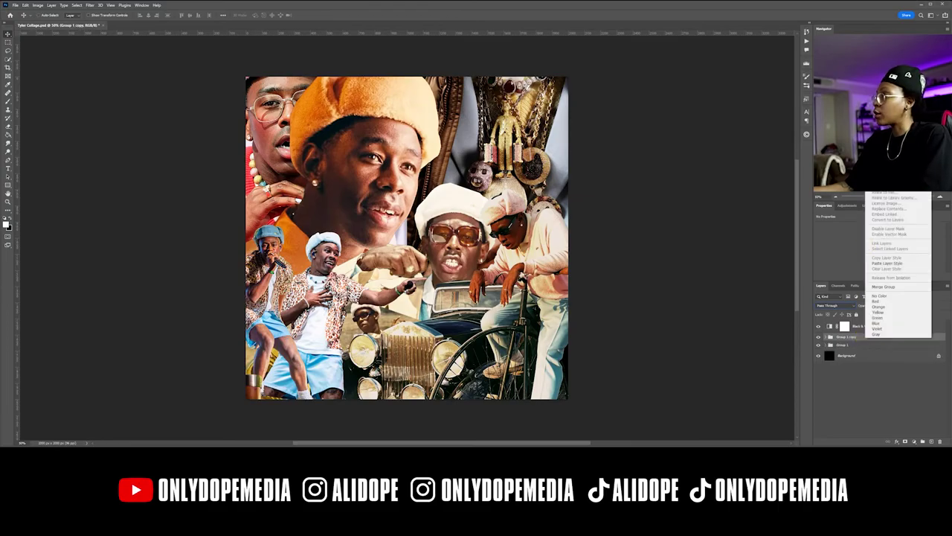
left_click(893, 172)
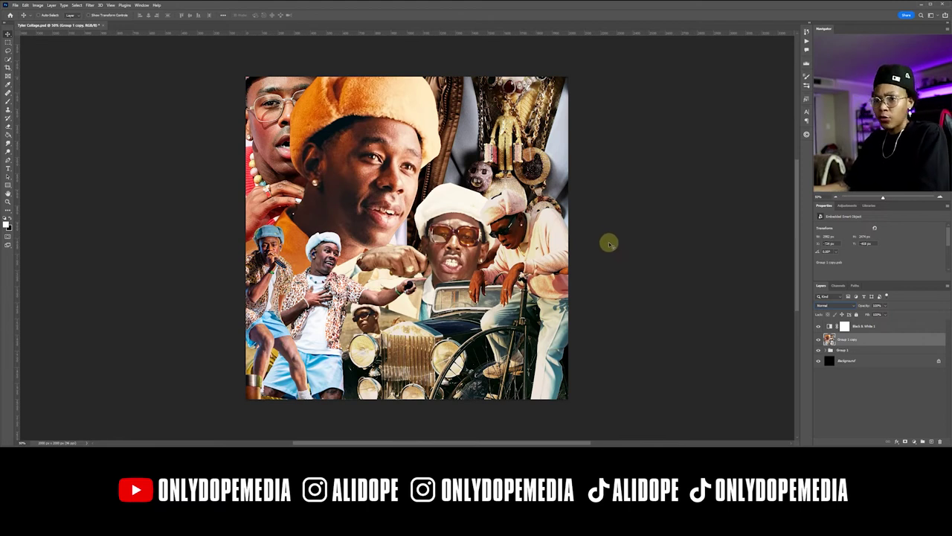
Set up the 4-Color Process plugin for the smart object in Basic mode with resampling at 150 DPI
left_click(806, 134)
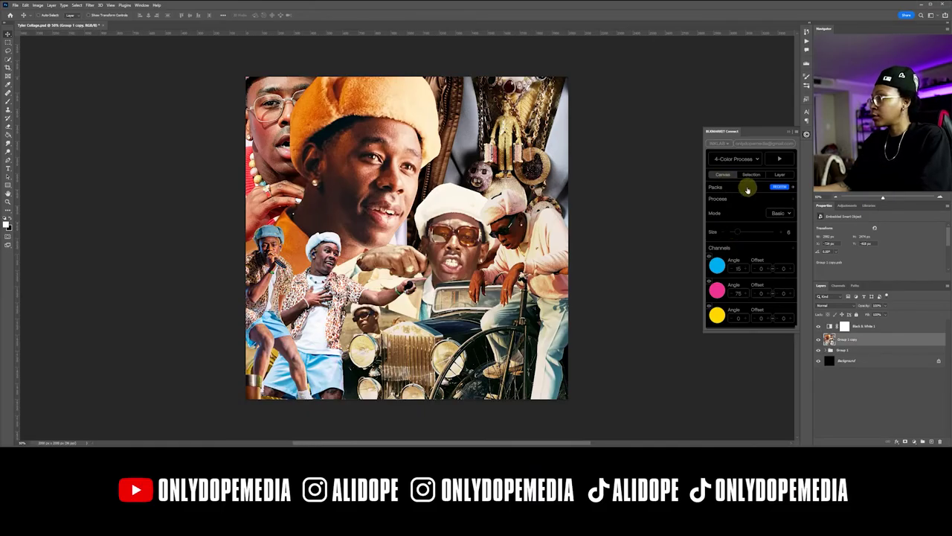
left_click(778, 216)
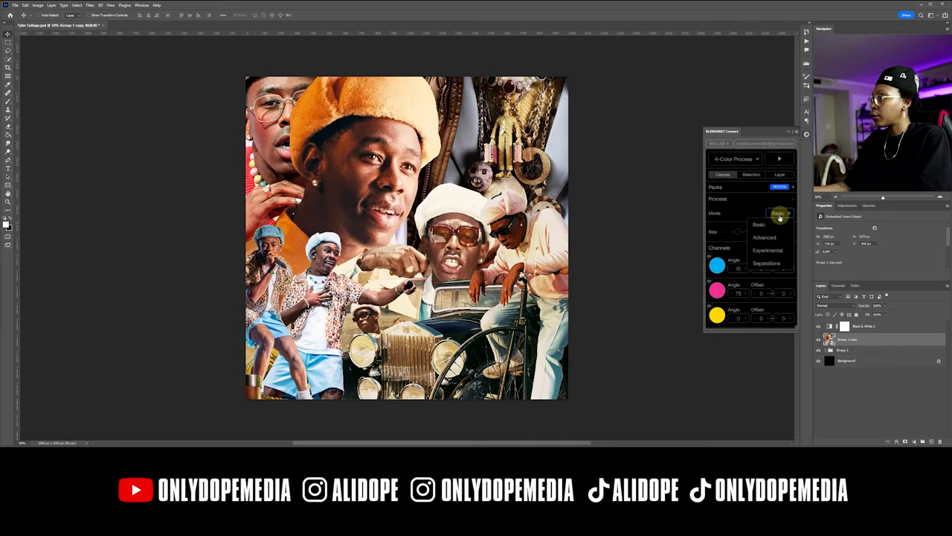
left_click(759, 224)
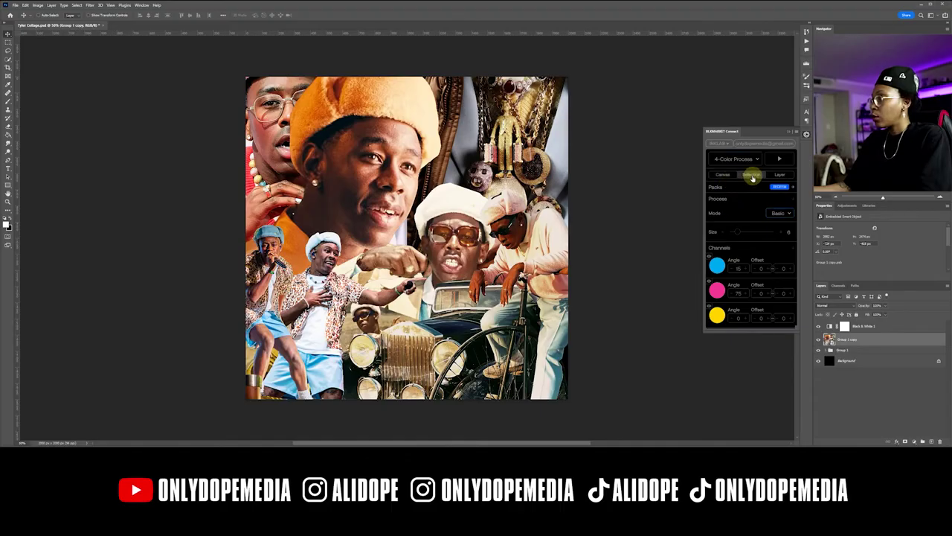
scroll(718, 249, "down", 3)
scroll(718, 249, "down", 2)
scroll(751, 279, "down", 2)
left_click(780, 297)
type("150150")
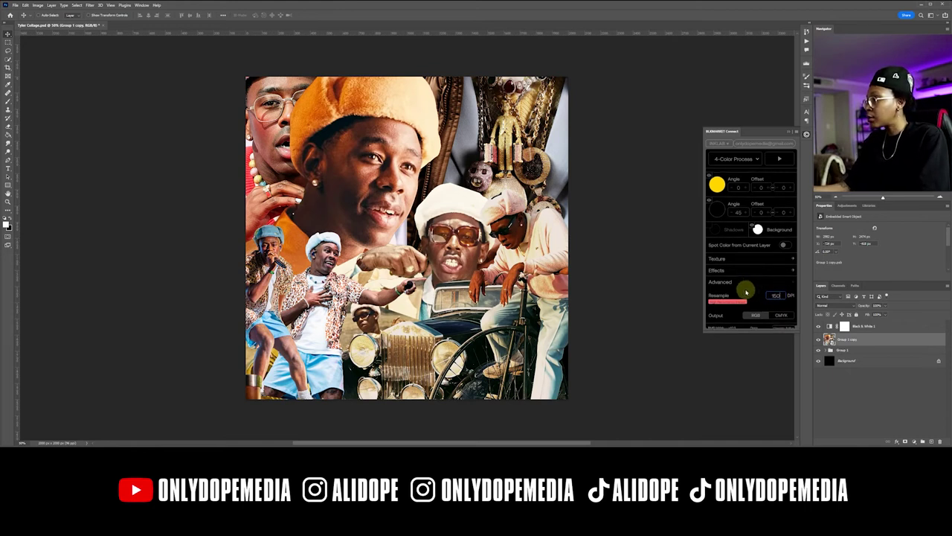
Enable the Roughen effect for the black channel, run the 4-Color Process and close the plugin
scroll(746, 291, "down", 1)
left_click(746, 268)
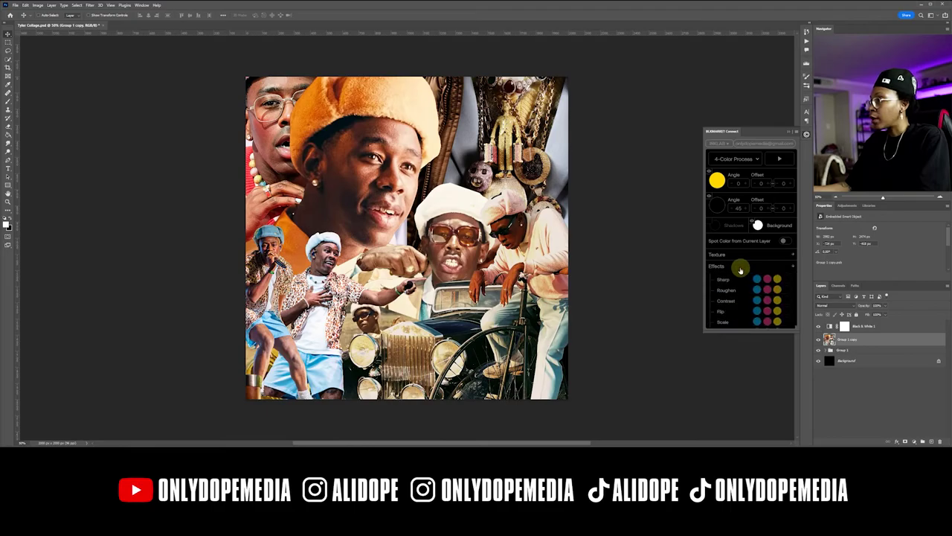
scroll(741, 267, "down", 3)
left_click(785, 258)
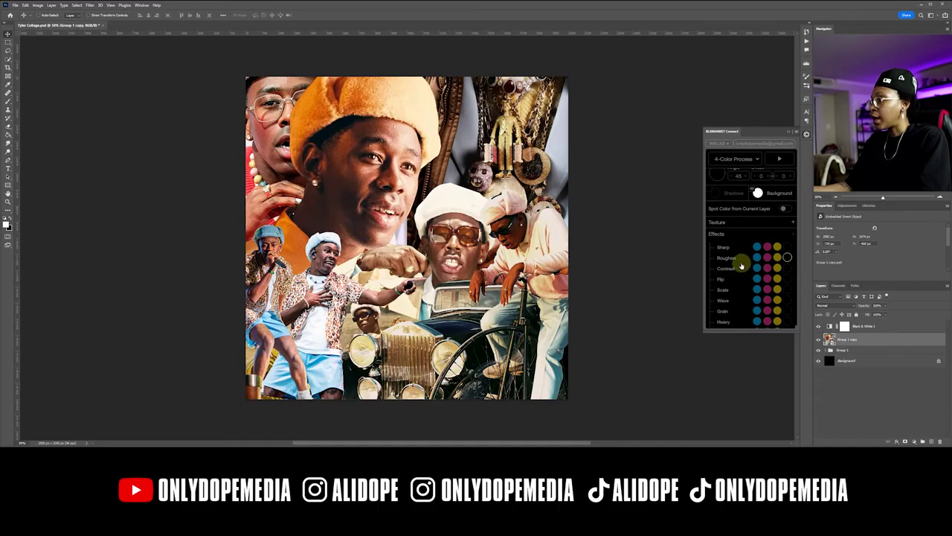
scroll(741, 266, "down", 3)
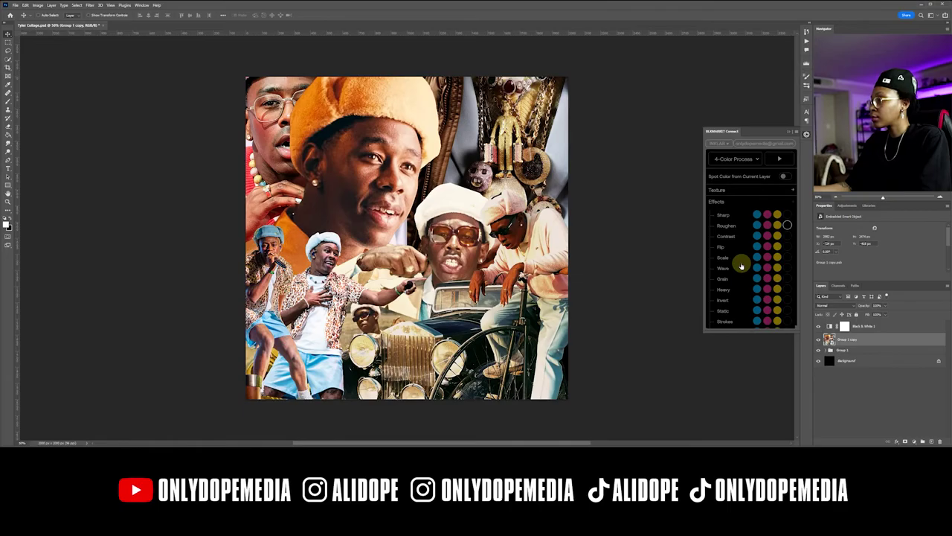
scroll(740, 265, "down", 3)
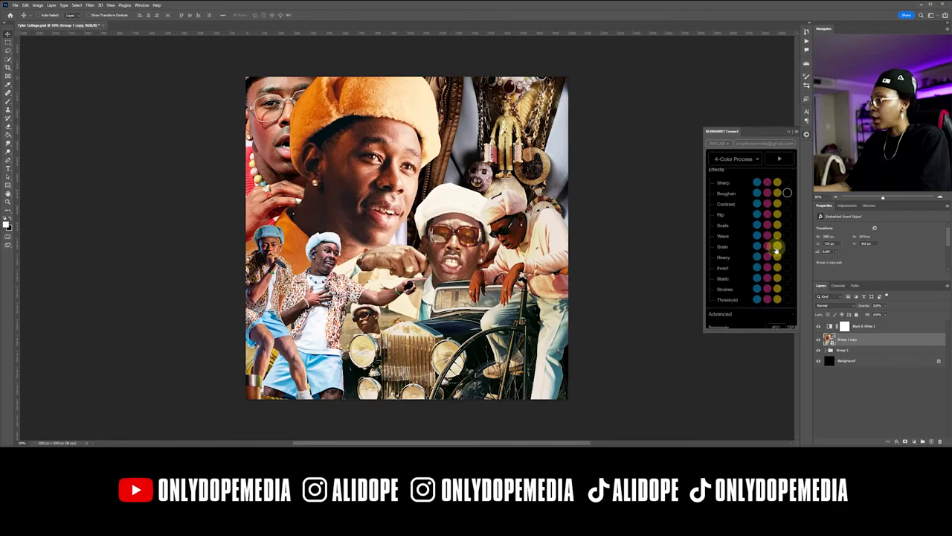
left_click(738, 249)
scroll(739, 251, "up", 3)
left_click(779, 159)
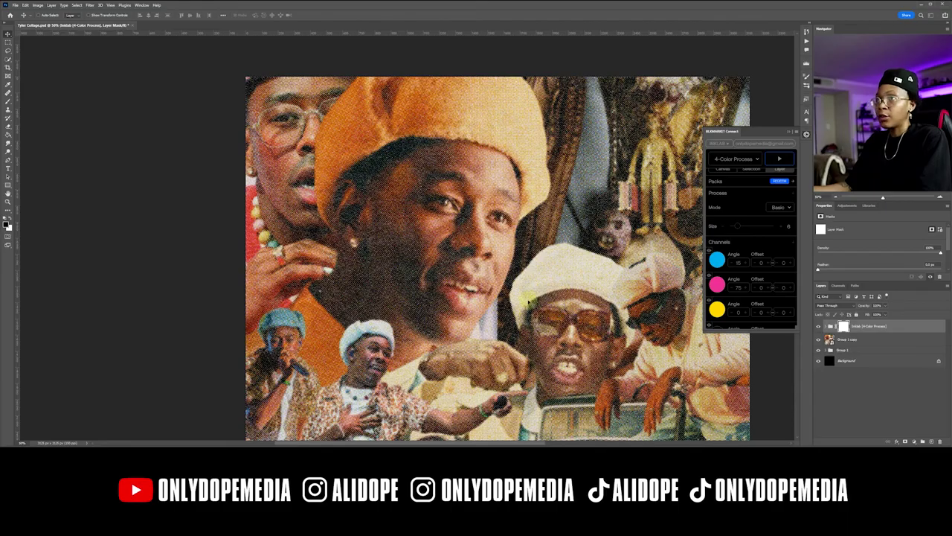
left_click(787, 132)
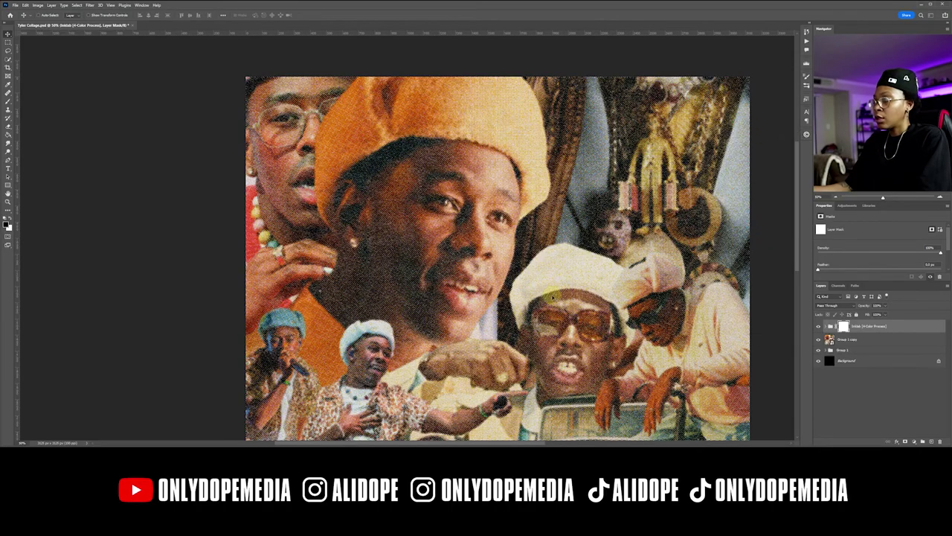
Compare the collage with the 4-Color Process group hidden and shown
key("ctrl+minus")
key("ctrl+minus")
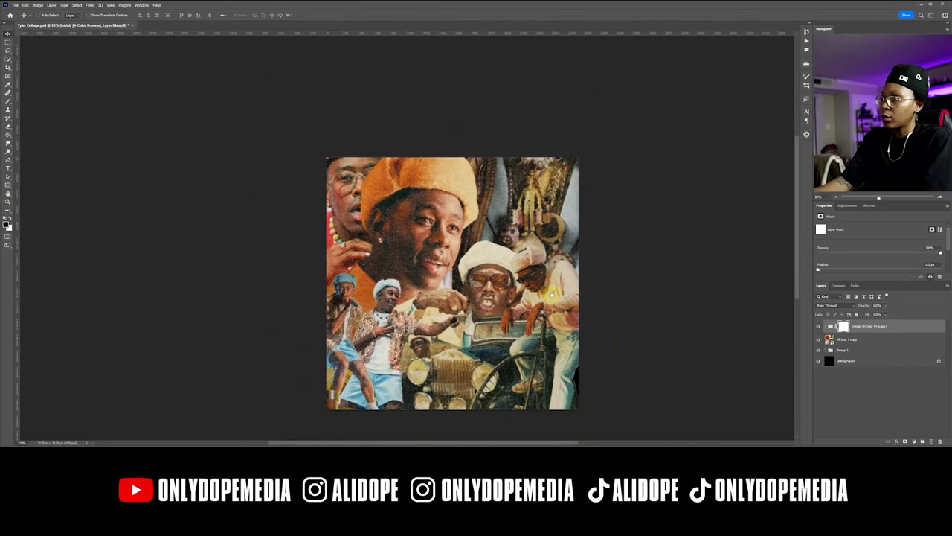
key("ctrl+plus")
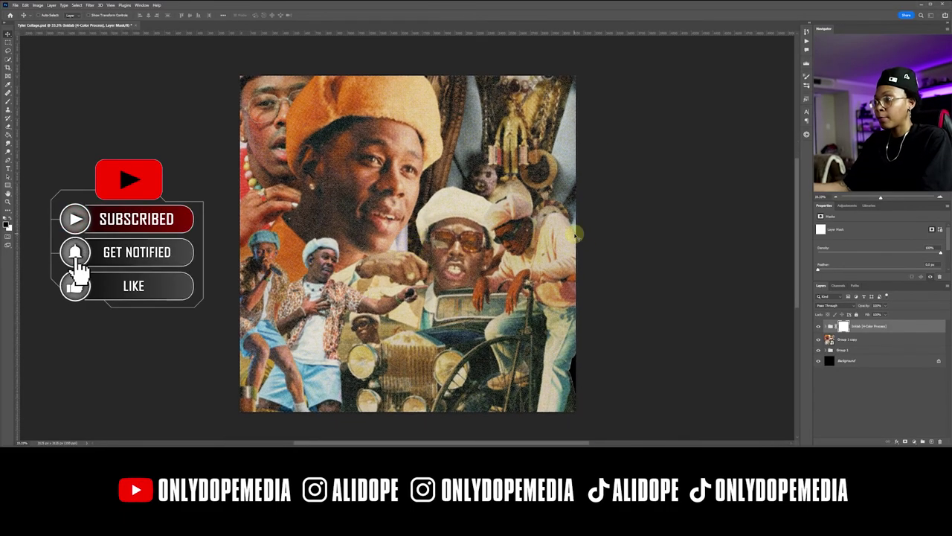
left_click(856, 339)
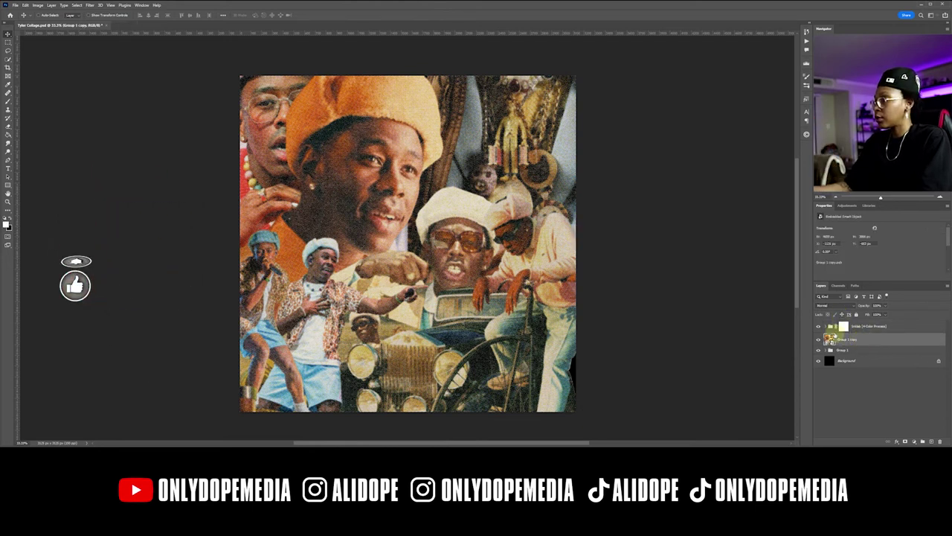
left_click(819, 327)
left_click(819, 327)
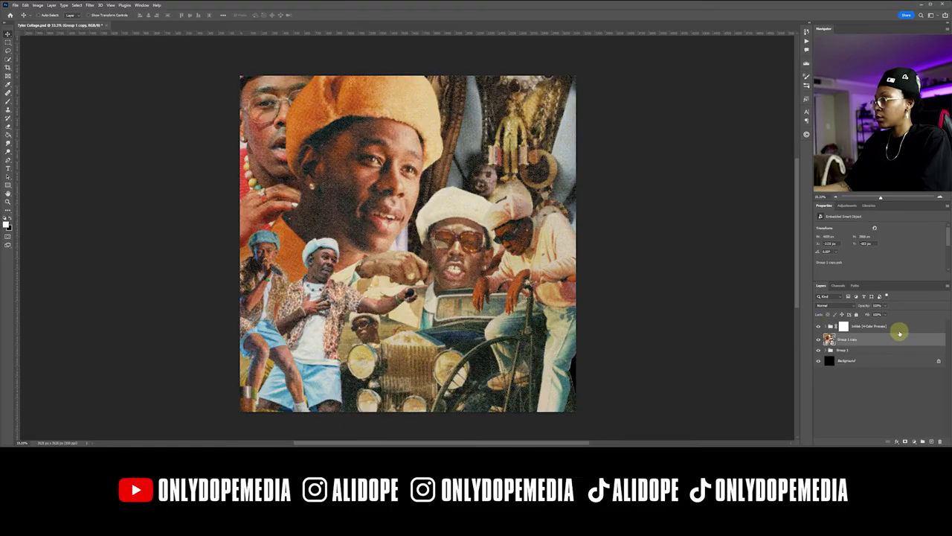
Set the 4-Color Process group's blend mode to Hard Light and lower its opacity to 60%
left_click(891, 328)
left_click(838, 307)
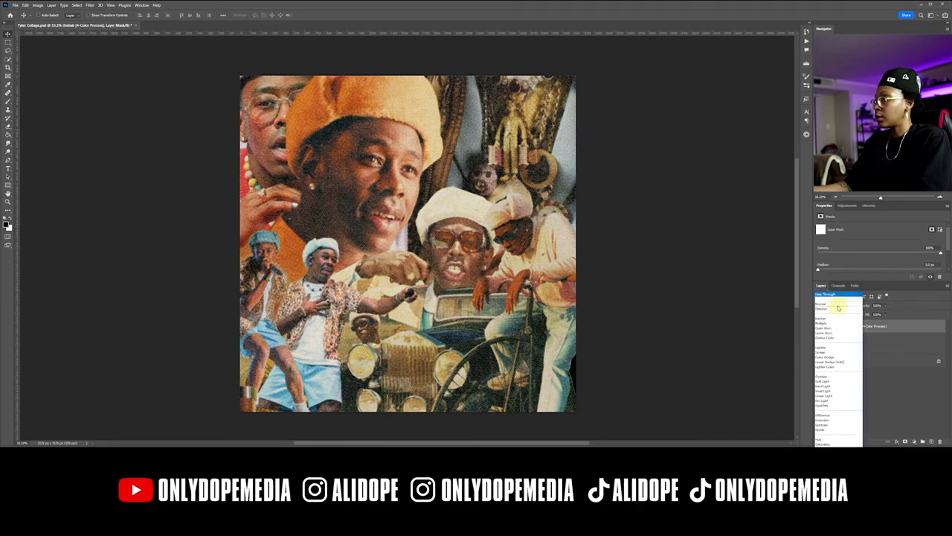
left_click(839, 304)
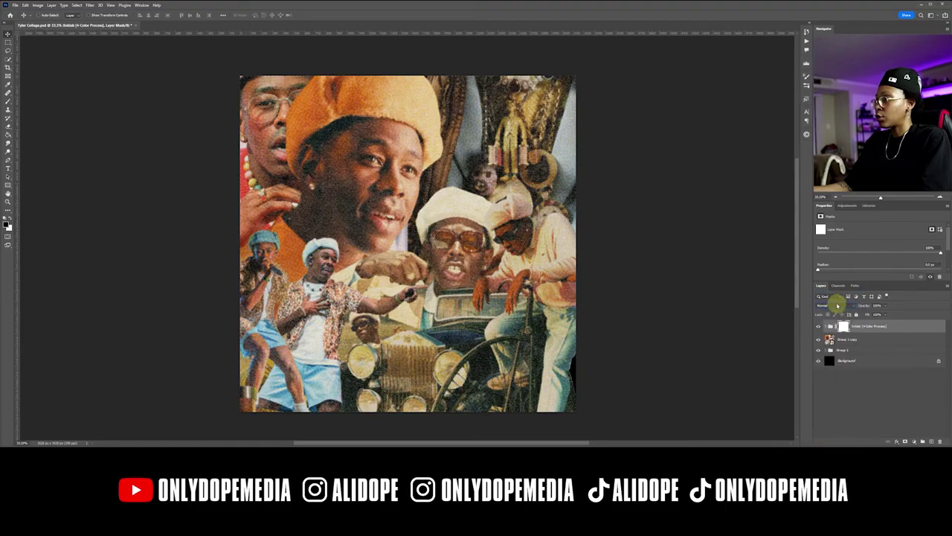
left_click(838, 305)
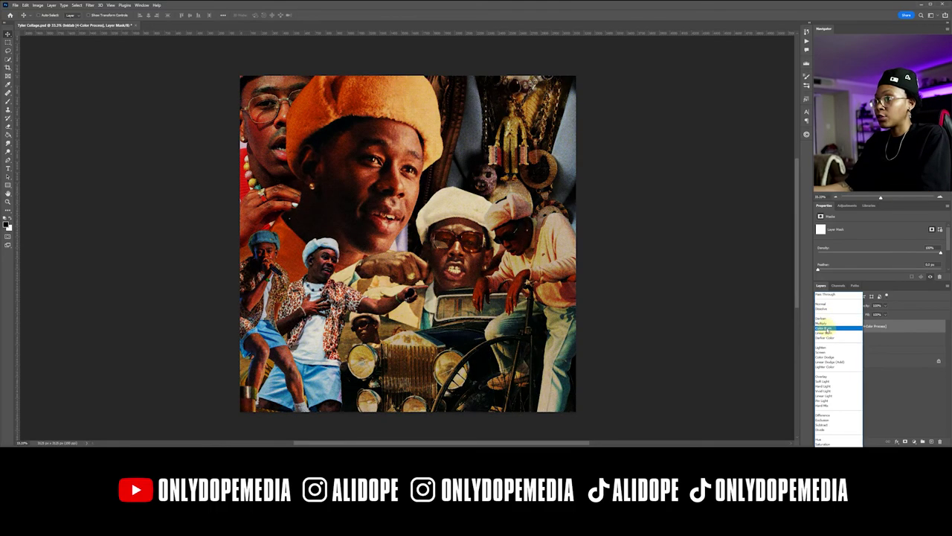
left_click(824, 385)
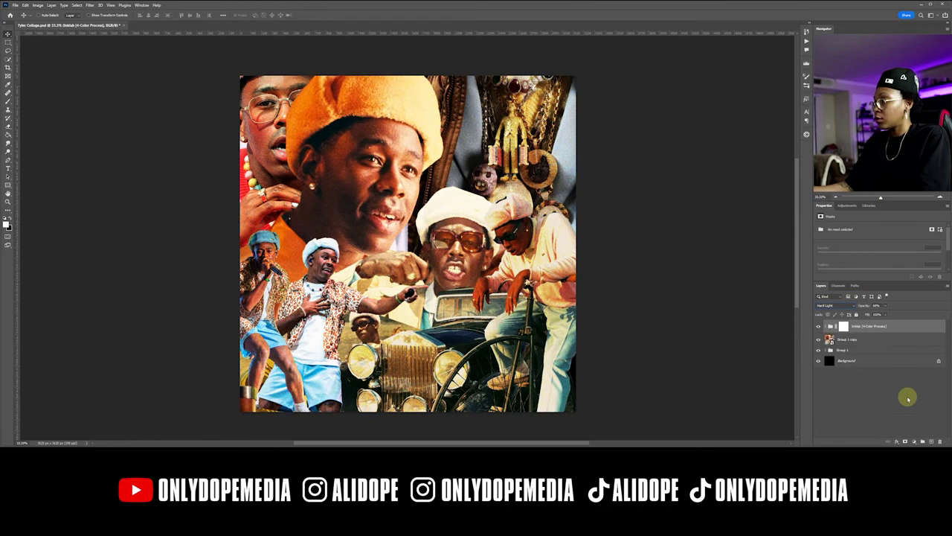
Add a Hue/Saturation adjustment layer on top with hue slightly raised, saturation about -30 and lightness about -10
left_click(912, 441)
left_click(916, 378)
left_click_drag(878, 263, 860, 265)
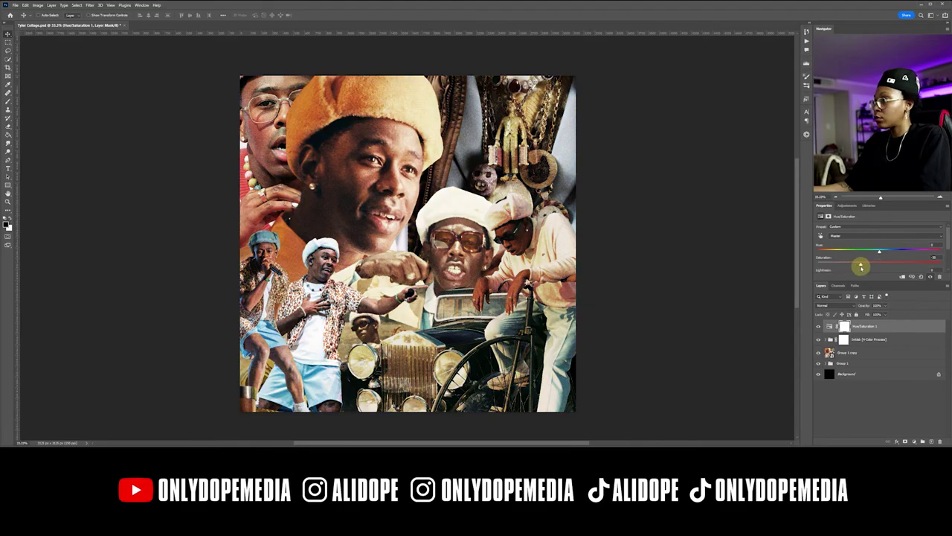
mouse_move(880, 253)
left_mouse_down()
mouse_move(817, 255)
mouse_move(922, 257)
mouse_move(888, 259)
left_mouse_up()
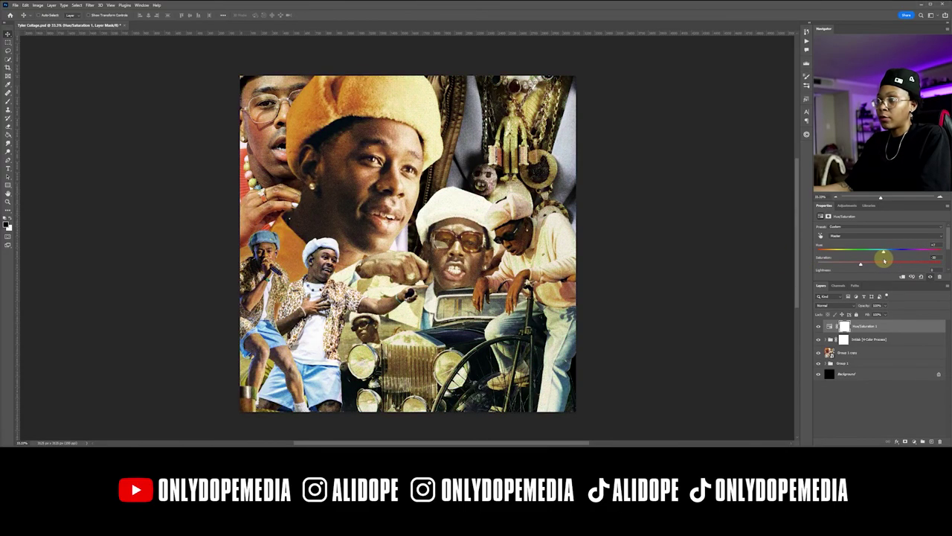
scroll(892, 260, "down", 2)
left_click_drag(880, 266, 873, 265)
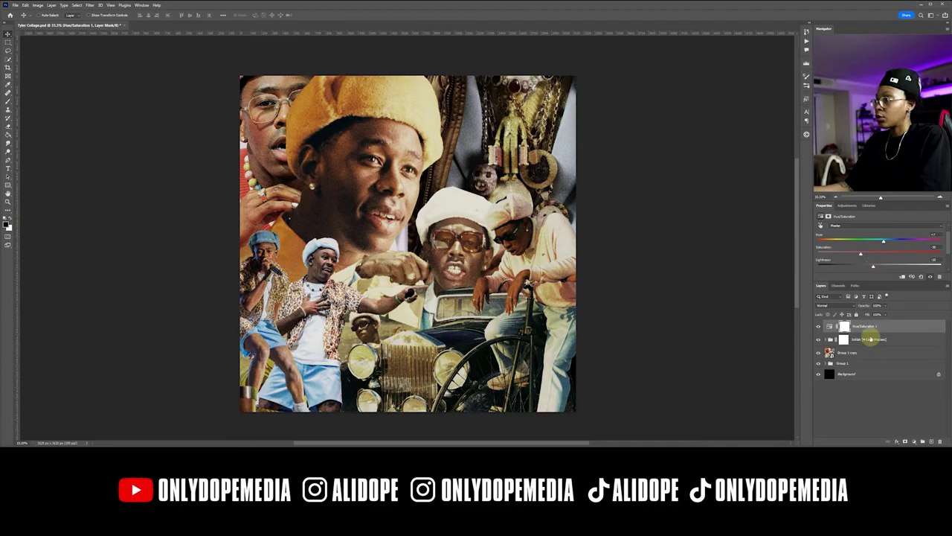
Open the Filter Gallery on the smart object of the photo group and choose the Diffuse Glow distortion
left_click(867, 354)
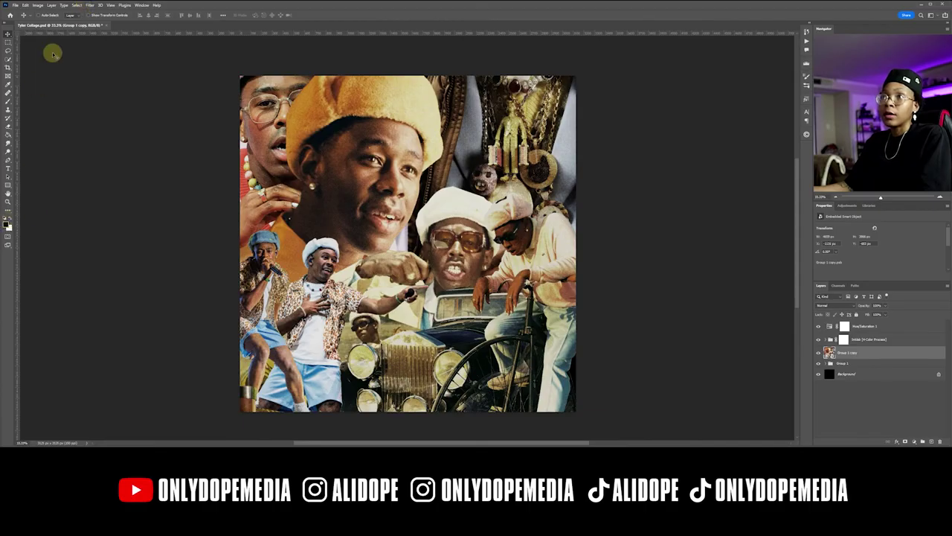
left_click(88, 5)
left_click(97, 44)
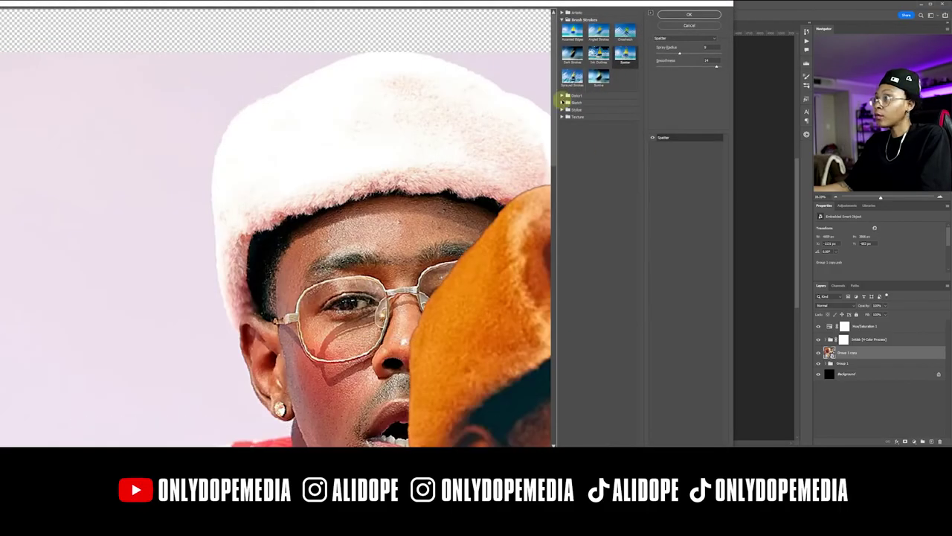
left_click(562, 96)
left_click(572, 112)
Set Diffuse Glow's glow amount to 6 and clear amount to 16, lower its graininess, and apply the filter
left_click_drag(488, 287, 223, 79)
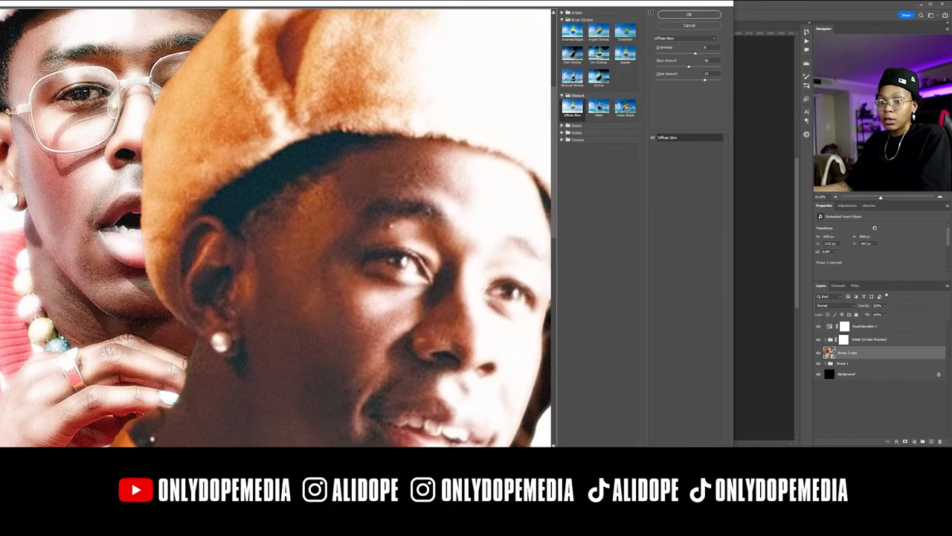
key("ctrl+plus")
key("ctrl+plus")
key("ctrl+plus")
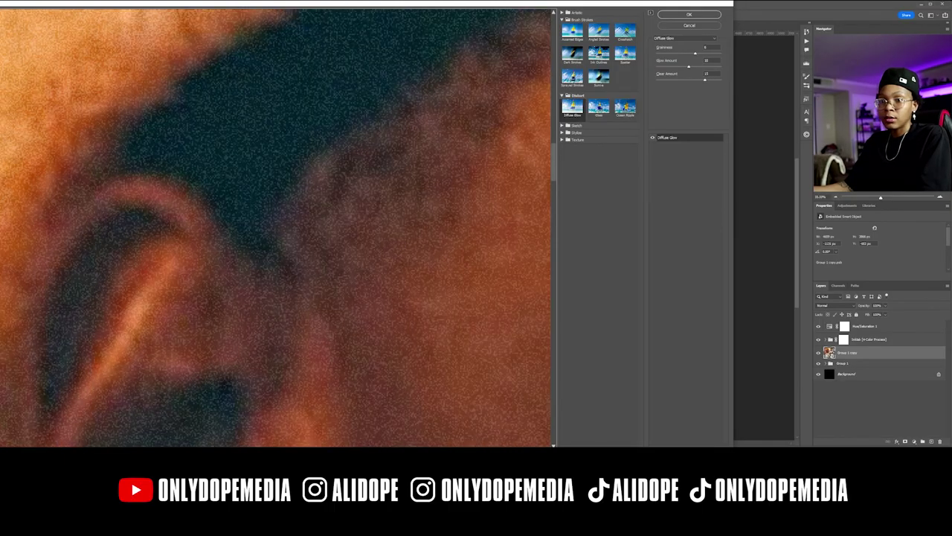
key("ctrl+minus")
key("ctrl+minus")
key("ctrl+minus")
key("ctrl+minus")
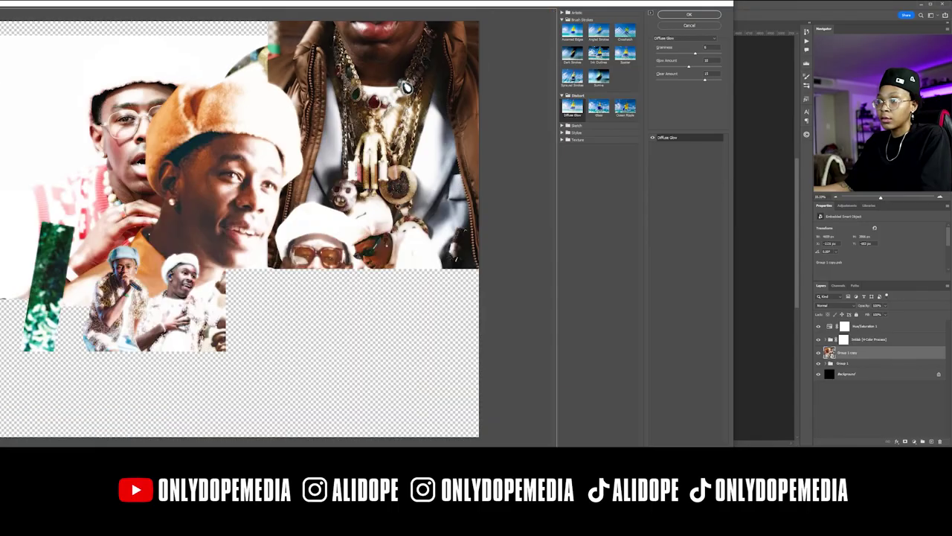
left_click(686, 80)
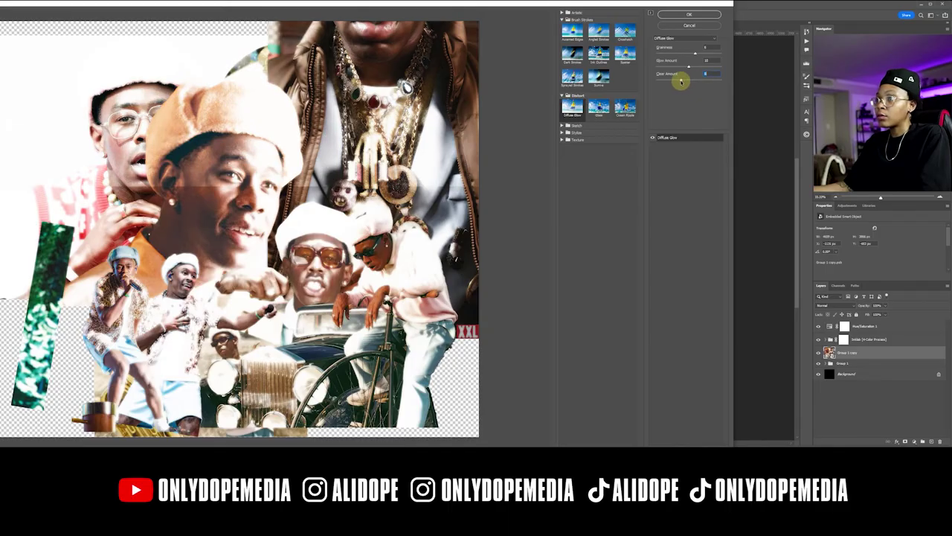
mouse_move(682, 81)
left_mouse_down()
mouse_move(711, 84)
mouse_move(675, 68)
left_mouse_up()
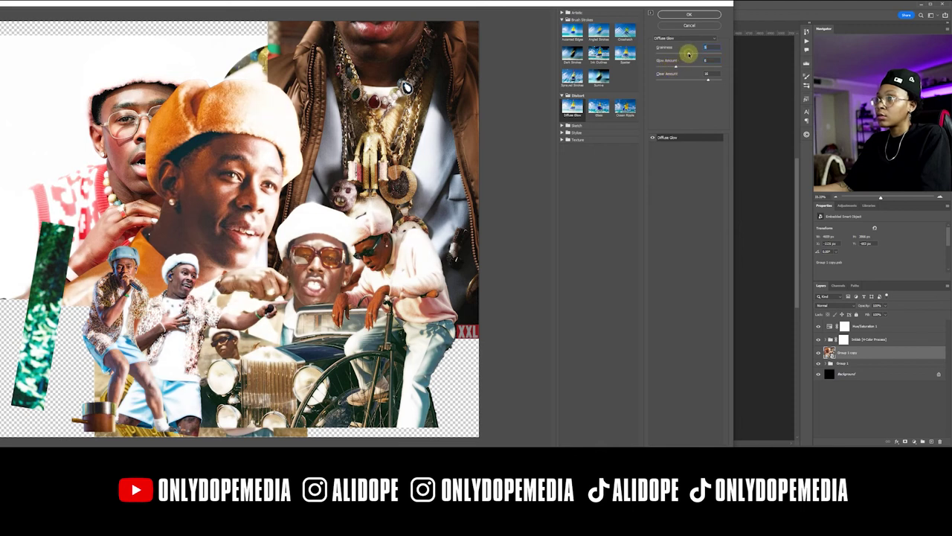
left_click(681, 15)
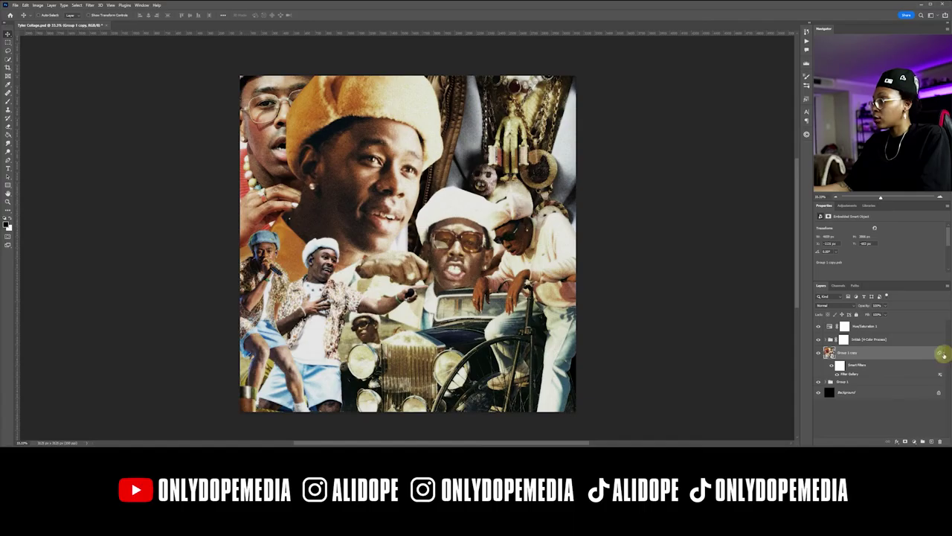
Place the filtered photo-group smart object above the 4-Color Process group, set it to Color Burn, reduce its opacity, and save
left_click(943, 355)
left_click(834, 305)
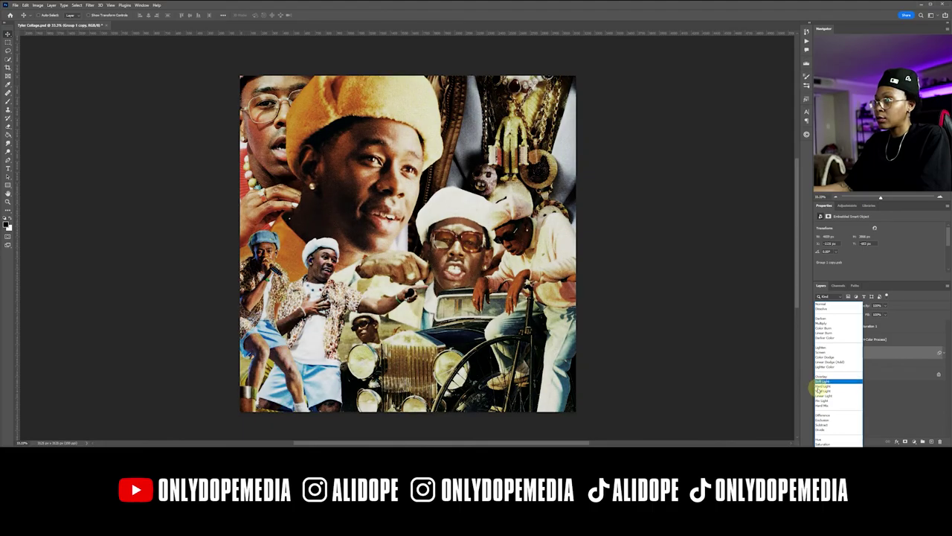
left_click(860, 331)
left_click(827, 305)
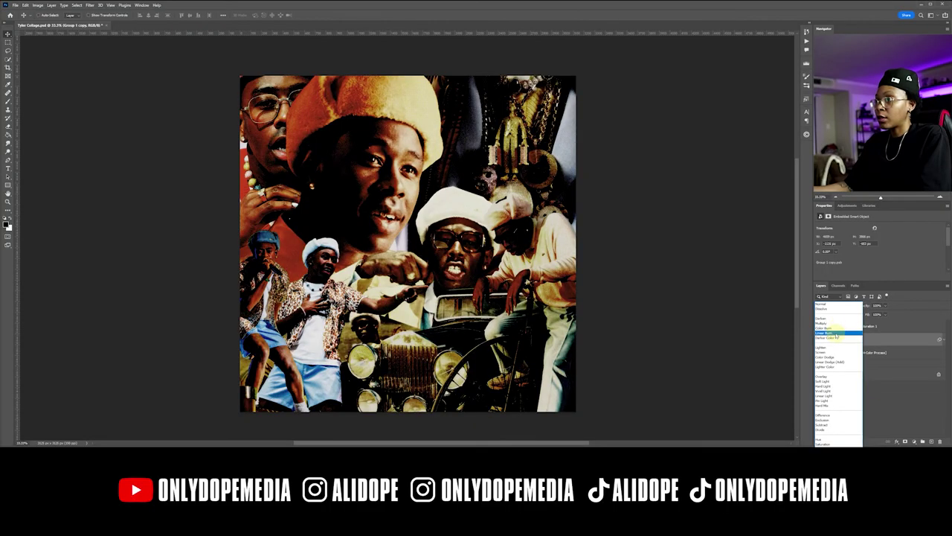
left_click(835, 328)
mouse_move(865, 305)
left_mouse_down()
mouse_move(837, 304)
mouse_move(849, 305)
left_mouse_up()
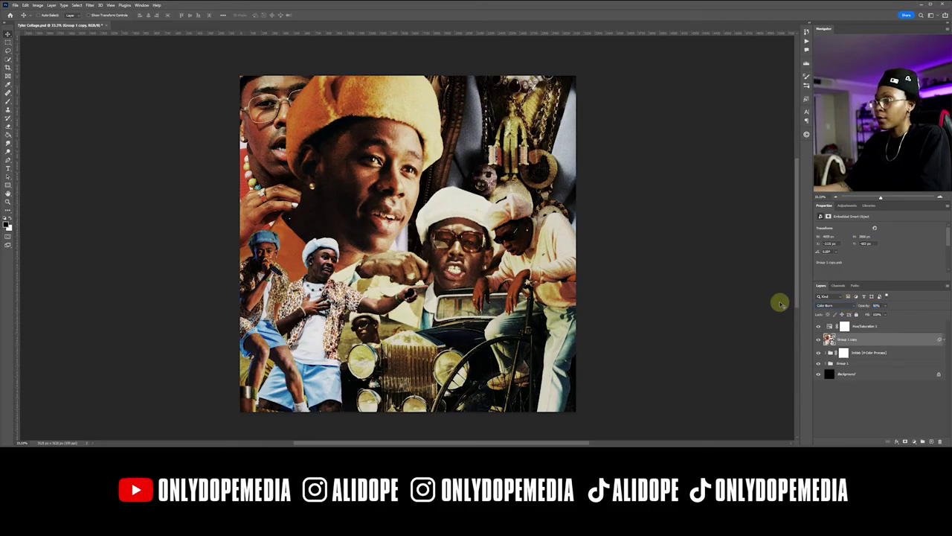
key("ctrl+s")
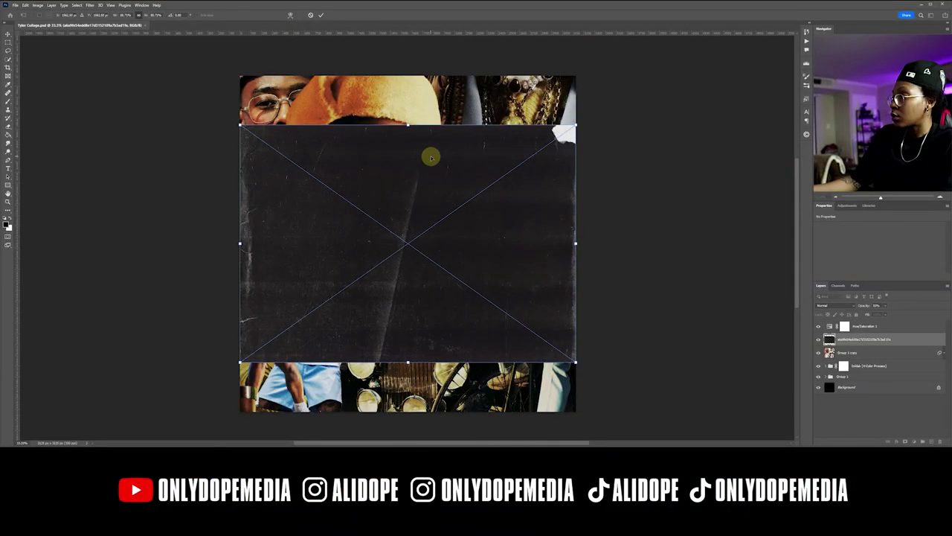
Scale the placed black scratched-paper texture to fill the canvas height and shift it right to the canvas edge
left_click_drag(407, 125, 410, 75)
left_click_drag(407, 361, 410, 412)
key("Return")
left_click_drag(376, 260, 442, 257)
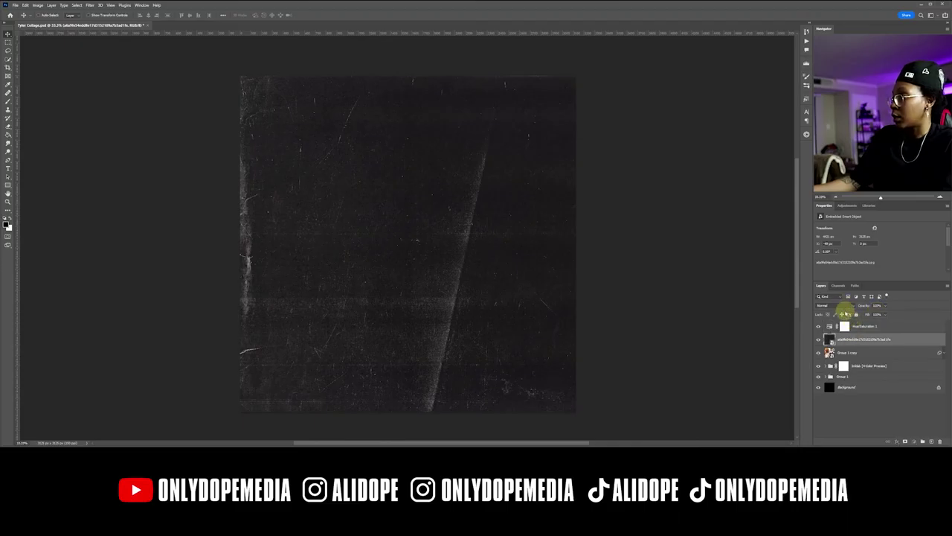
Set the scratched-paper texture's blend mode to Lighten and align it flush with the canvas's left edge
left_click(828, 305)
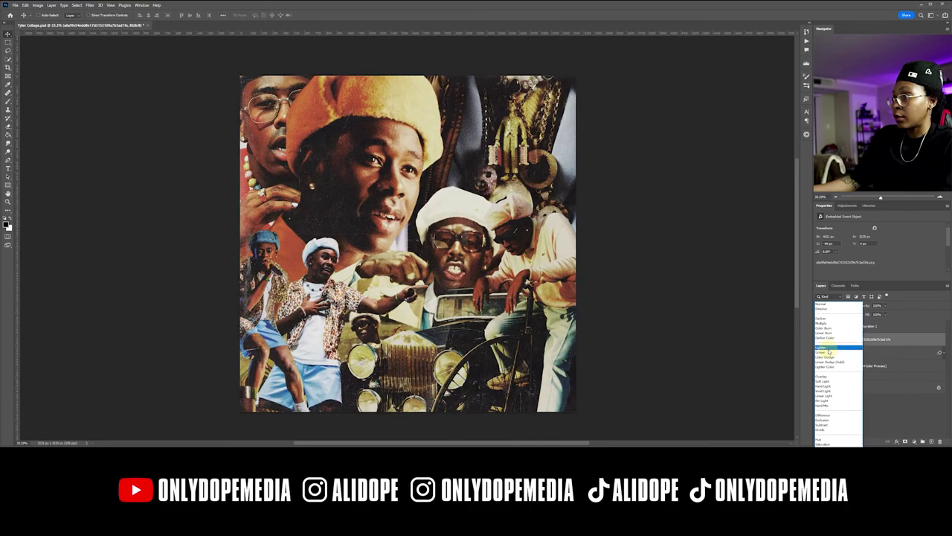
left_click(829, 348)
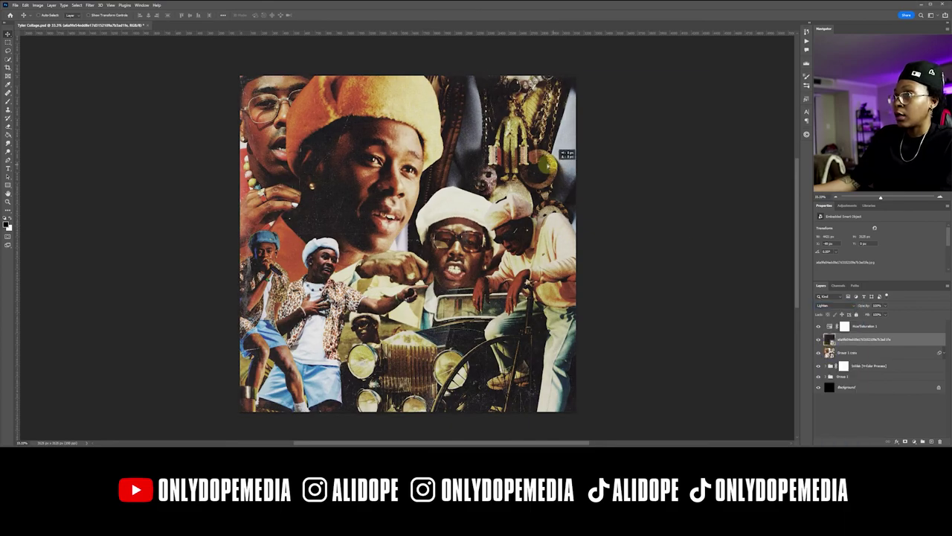
left_click_drag(497, 152, 573, 157)
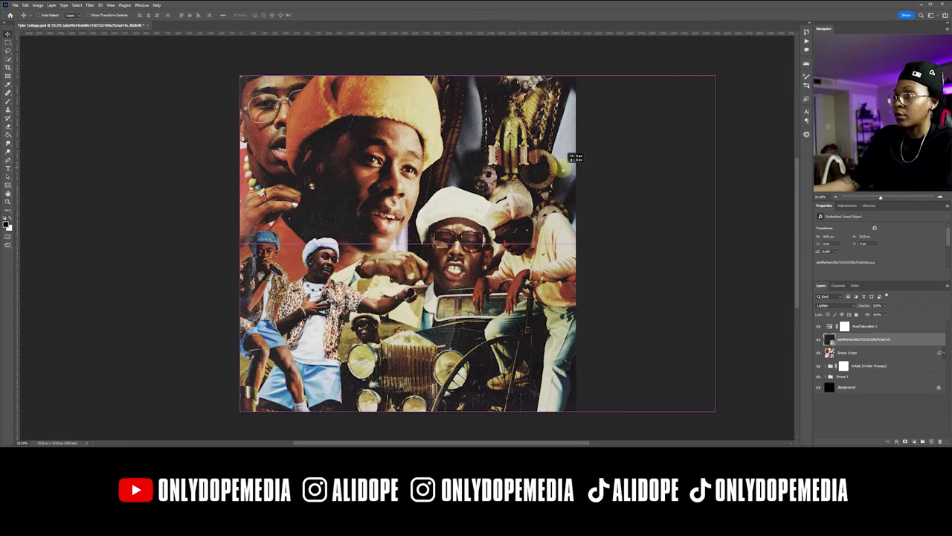
left_click_drag(563, 168, 563, 170)
Rotate the scratched-paper texture with Free Transform and move it left over the collage
key("ctrl+t")
left_click_drag(731, 176, 291, 102)
left_click_drag(595, 103, 488, 89)
key("Return")
Select the Group 1 copy smart object layer beneath the texture
left_click(871, 354)
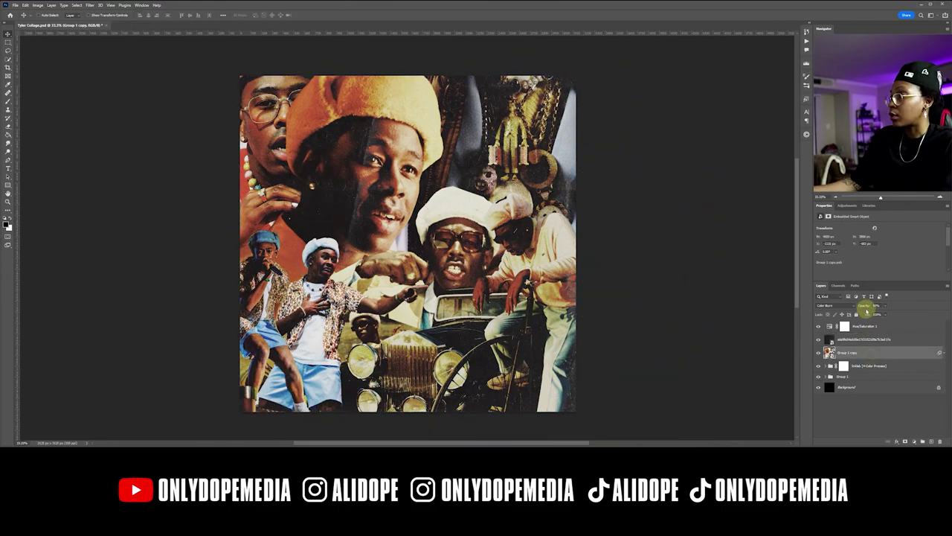